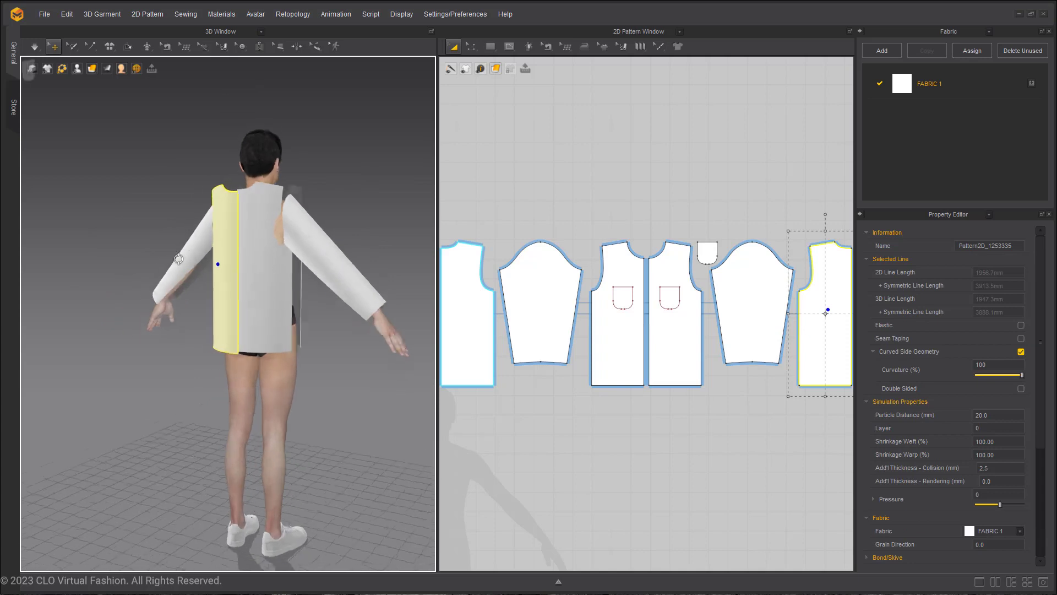
# - Examine the arranged shirt pieces around the avatar from the back and the front, selecting one back piece
pyautogui.click(200, 280)
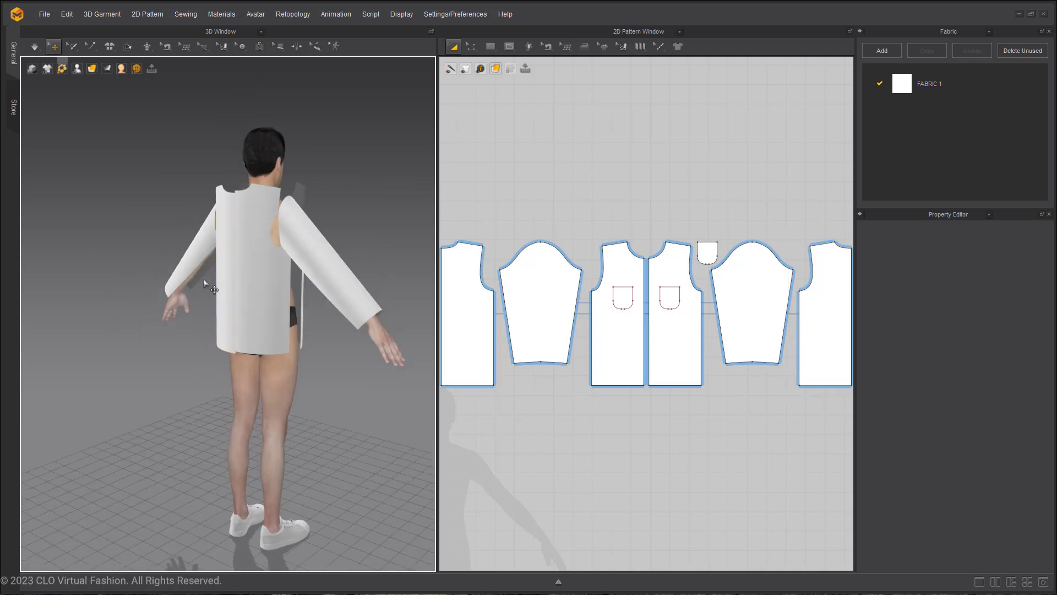
pyautogui.click(212, 279)
pyautogui.moveTo(237, 299); pyautogui.dragTo(278, 325, button='right')
pyautogui.moveTo(267, 270); pyautogui.dragTo(280, 272)
pyautogui.moveTo(226, 286); pyautogui.dragTo(237, 289)
pyautogui.scroll(-8, 619, 229)
pyautogui.scroll(4, 622, 227)
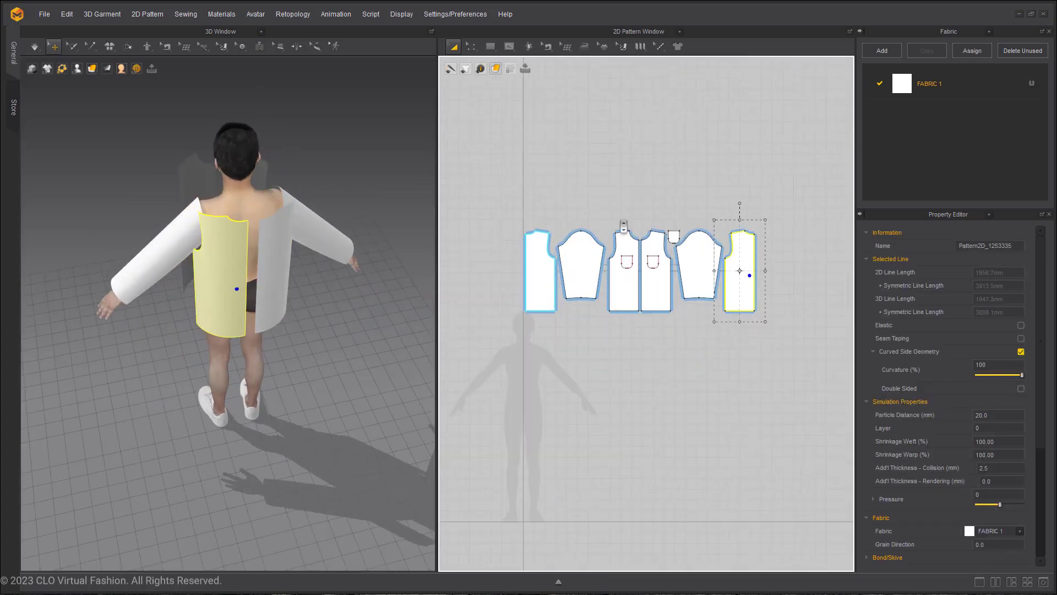
pyautogui.moveTo(229, 199); pyautogui.dragTo(459, 158, button='right')
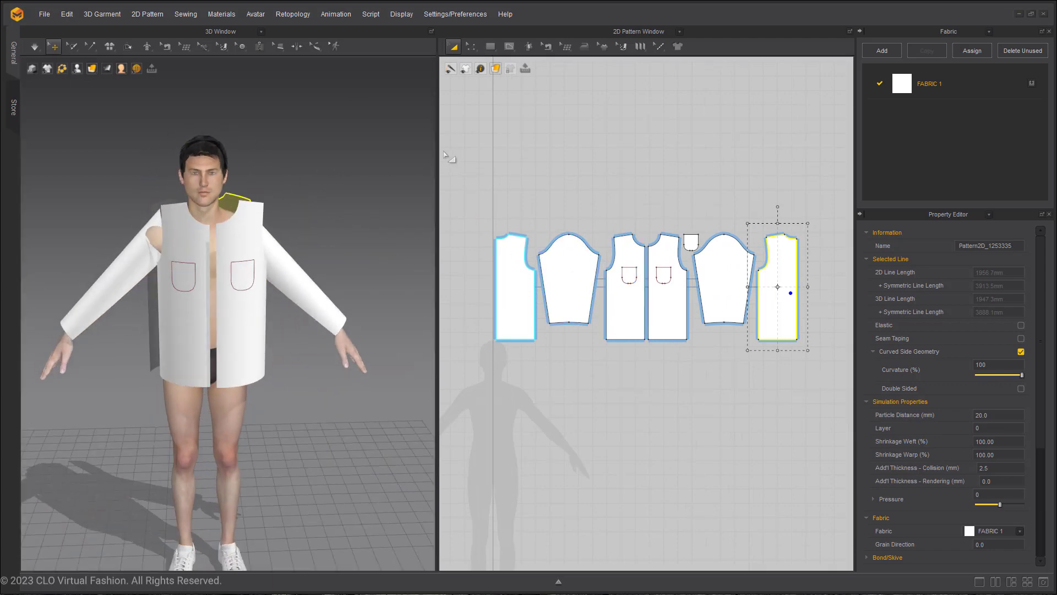
# - Display the sewing tool lists for the 3D and 2D windows as floating palettes clear of the avatar and pattern pieces
pyautogui.click(168, 46)
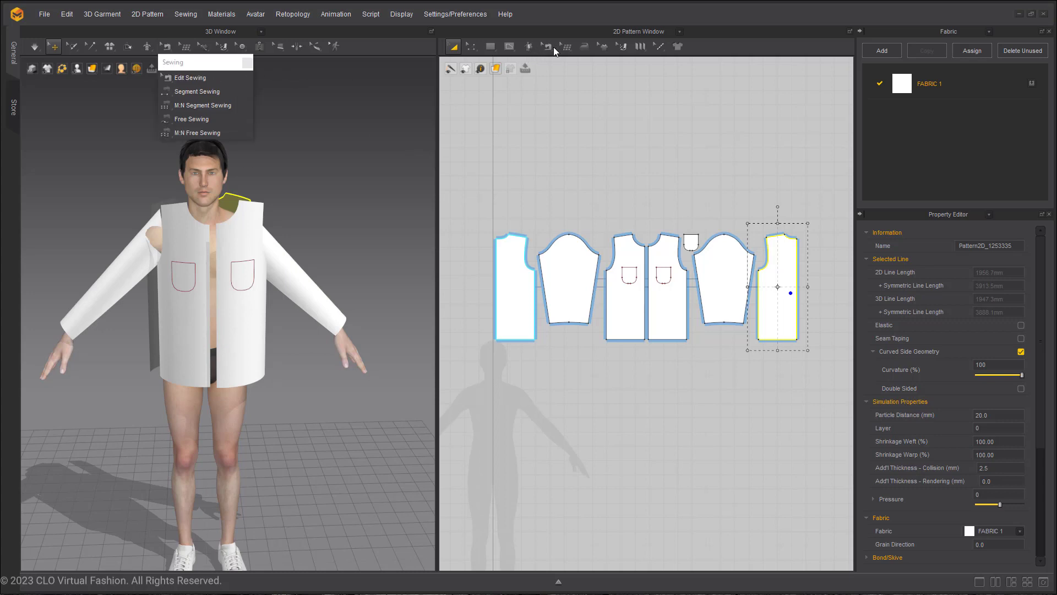
pyautogui.click(549, 47)
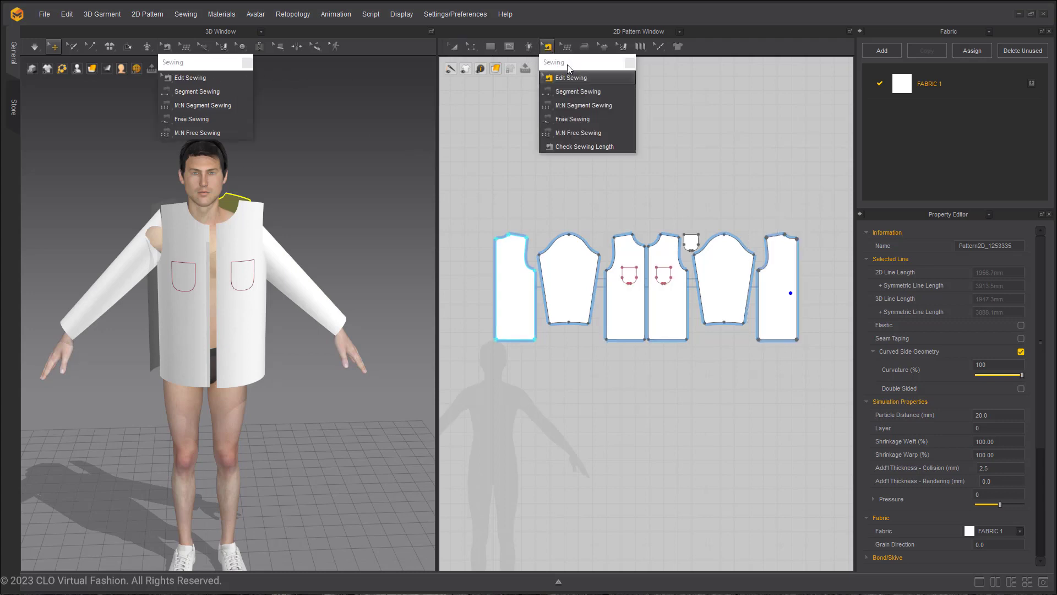
pyautogui.moveTo(568, 67); pyautogui.dragTo(486, 97)
pyautogui.moveTo(179, 64); pyautogui.dragTo(335, 82)
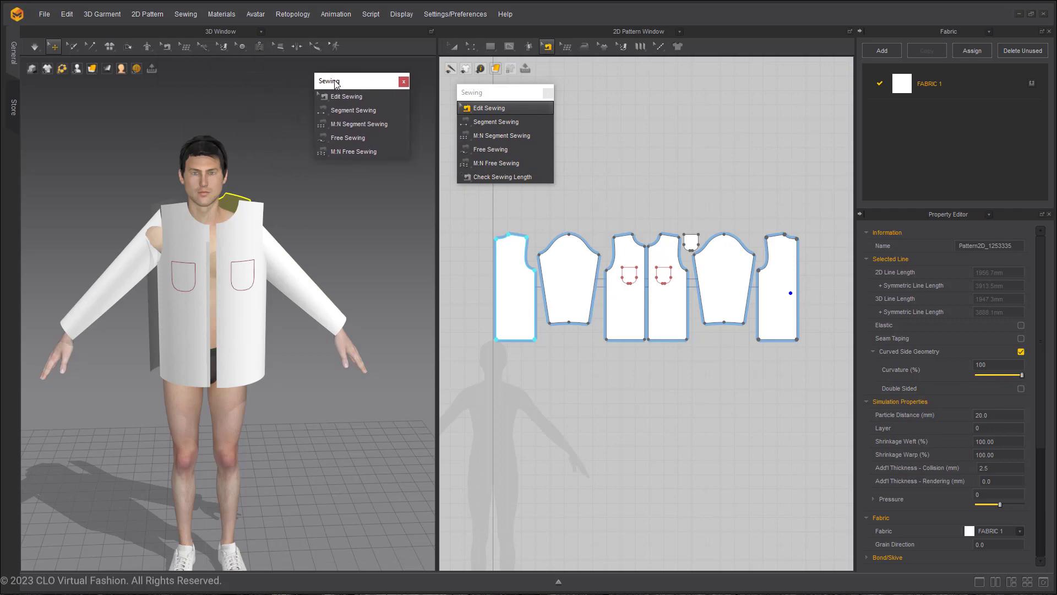
pyautogui.moveTo(476, 93); pyautogui.dragTo(464, 84)
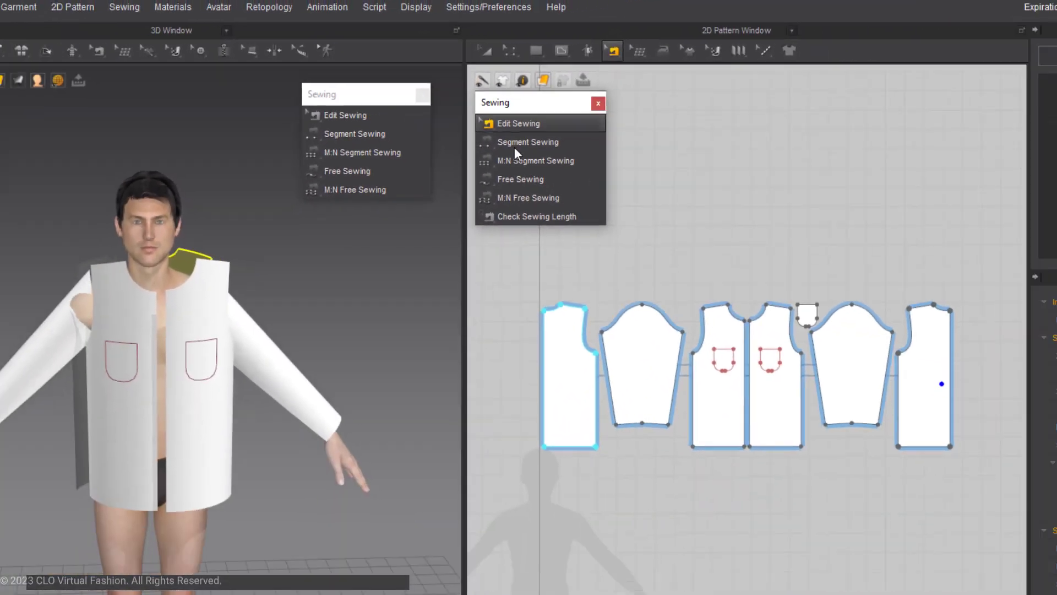
# - Join the two center front edges of the front pieces with Segment Sewing on the 3D garment
pyautogui.scroll(2, 604, 210)
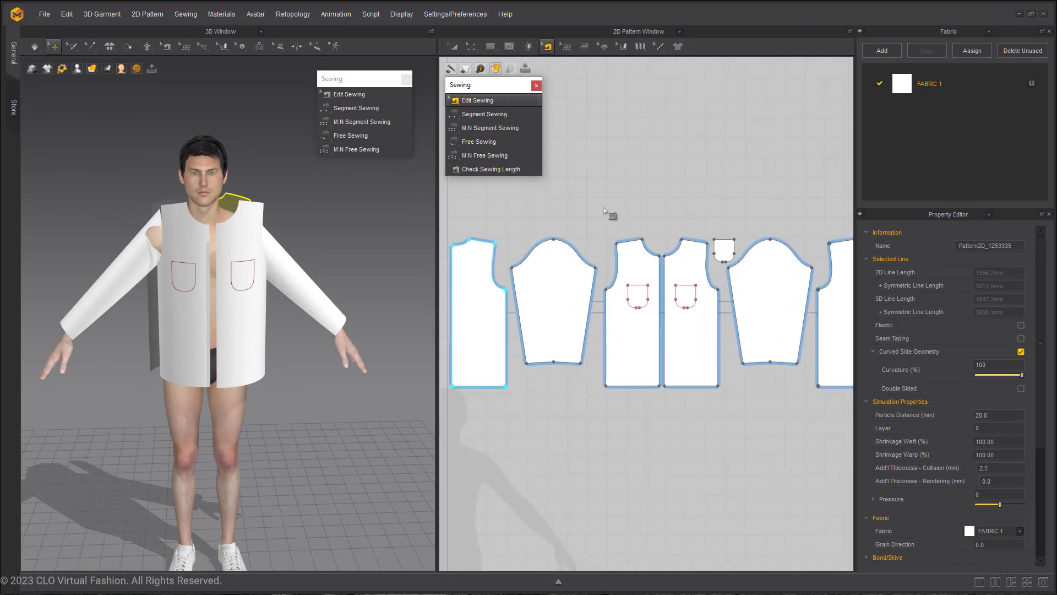
pyautogui.click(356, 110)
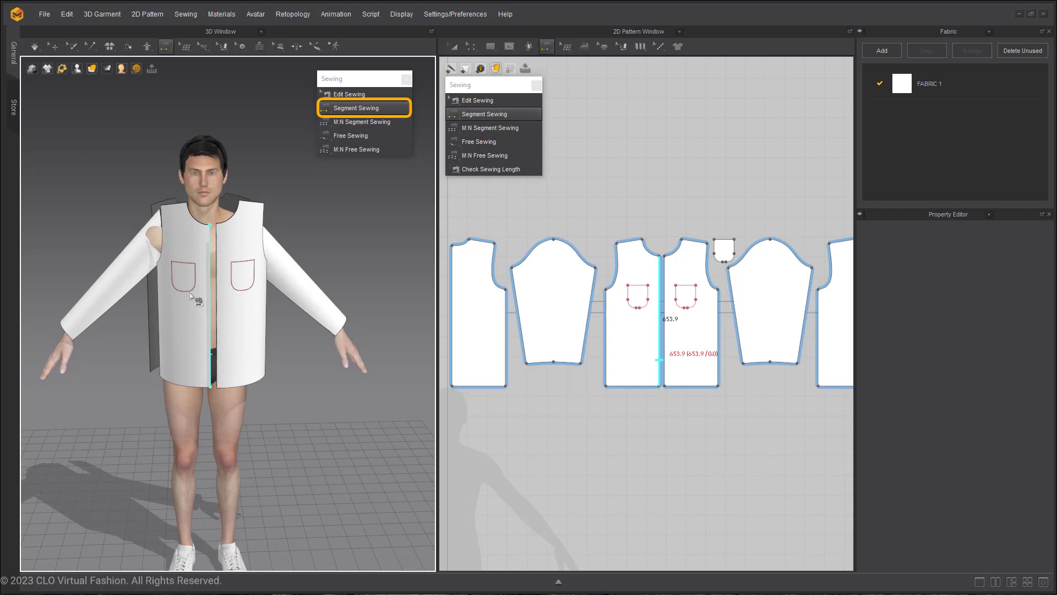
pyautogui.click(210, 255)
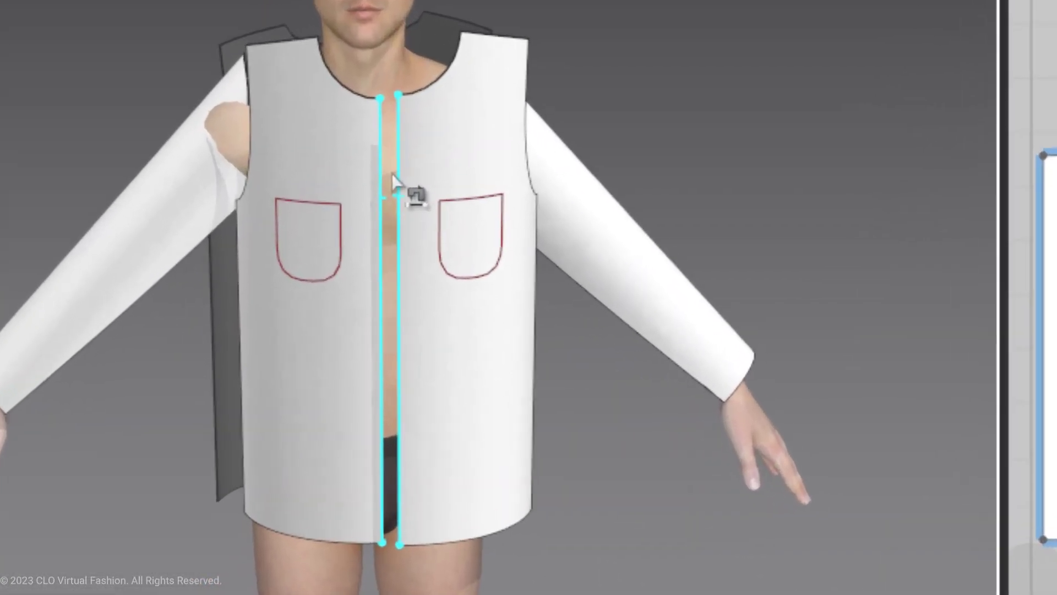
pyautogui.click(216, 257)
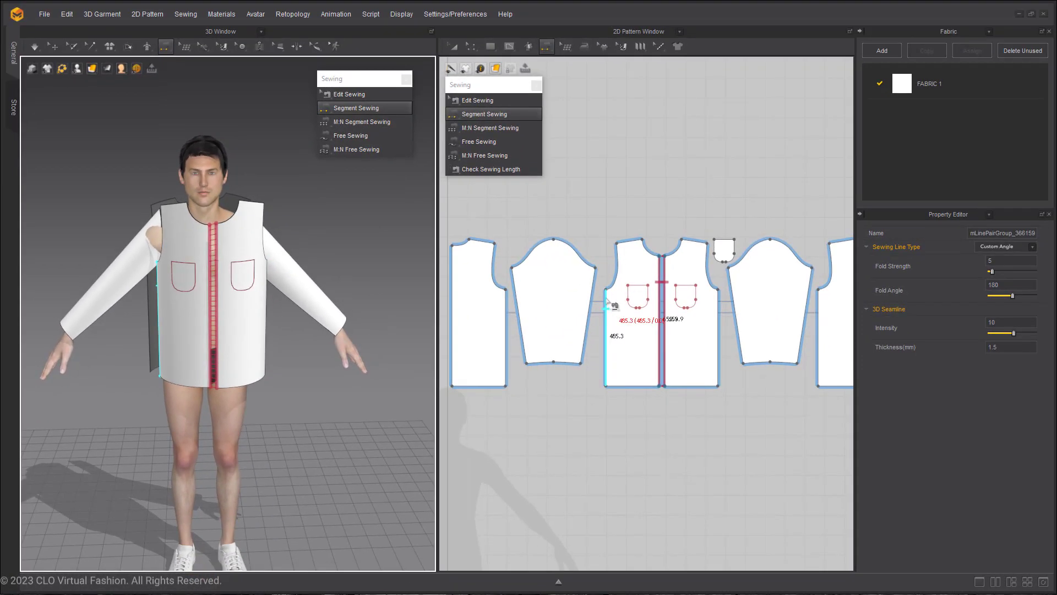
# - Join the two long side edges of the sleeve to each other with Segment Sewing in the 2D pattern
pyautogui.moveTo(593, 304); pyautogui.dragTo(522, 230, button='middle')
pyautogui.scroll(-3, 522, 230)
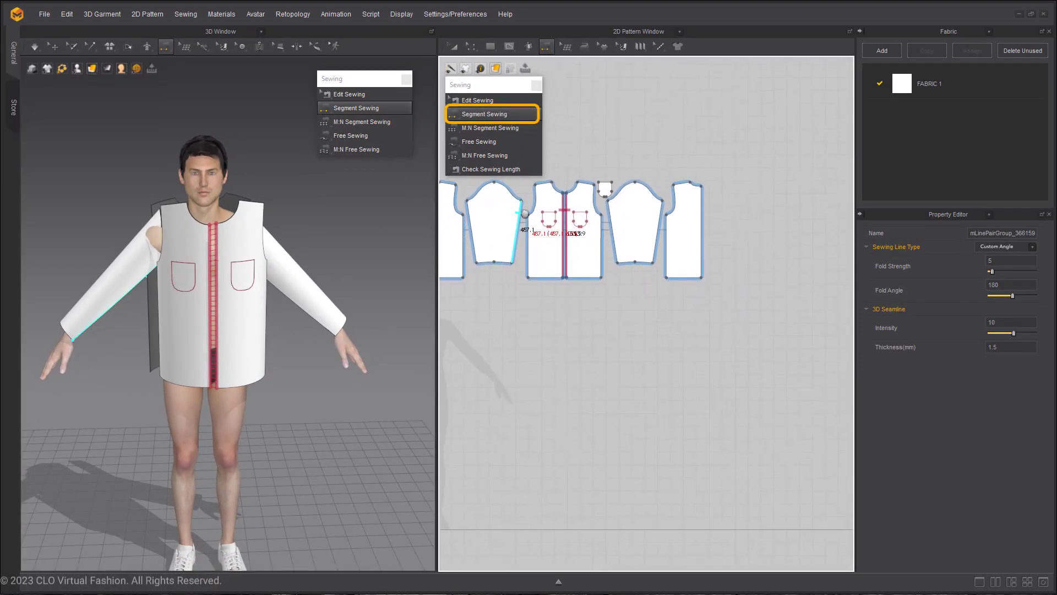
pyautogui.scroll(6, 578, 232)
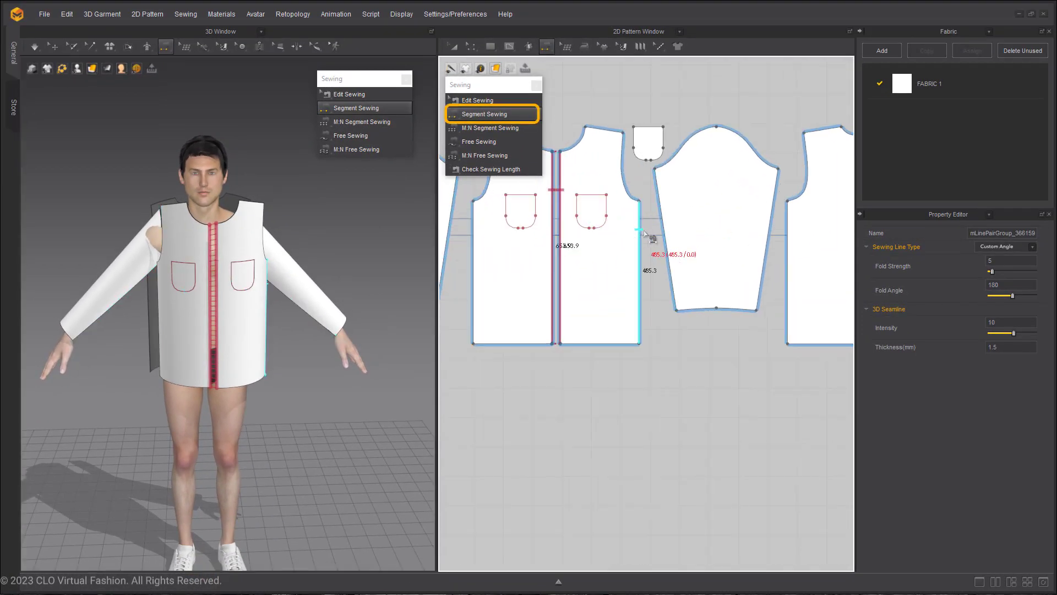
pyautogui.moveTo(671, 209); pyautogui.dragTo(580, 244, button='middle')
pyautogui.scroll(2, 581, 244)
pyautogui.click(570, 234)
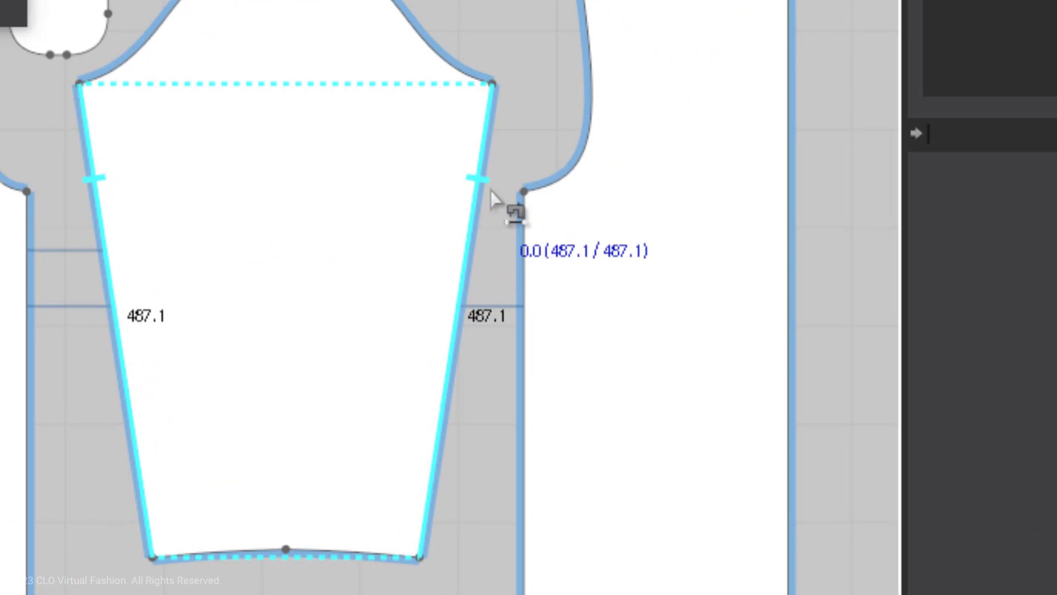
pyautogui.click(494, 197)
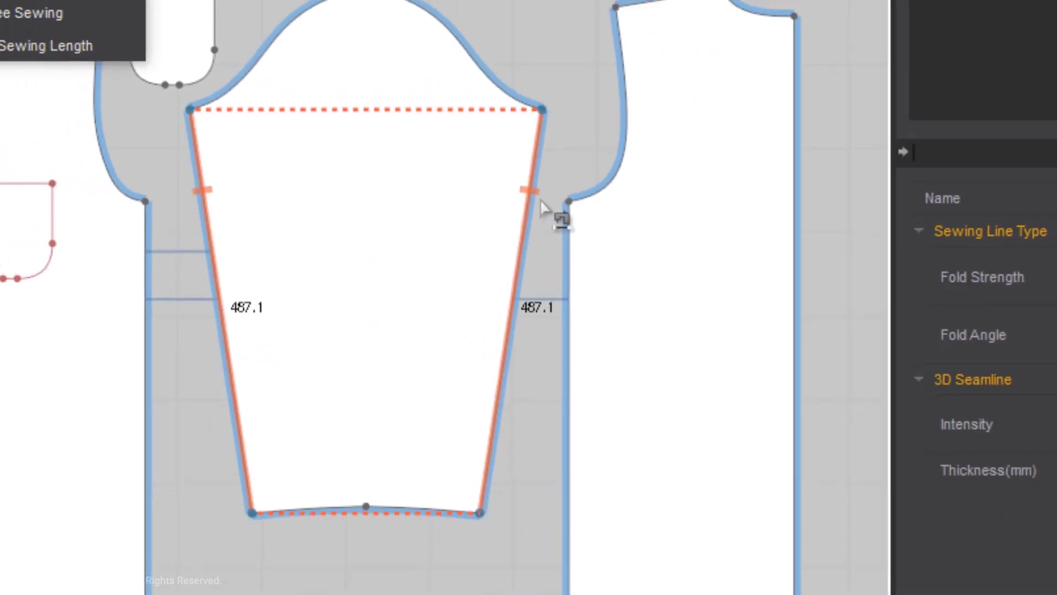
# - Try to sew the front piece's side edge to the back piece's side edge with Segment Sewing, picking the back edge near the hem
pyautogui.scroll(-1, 554, 265)
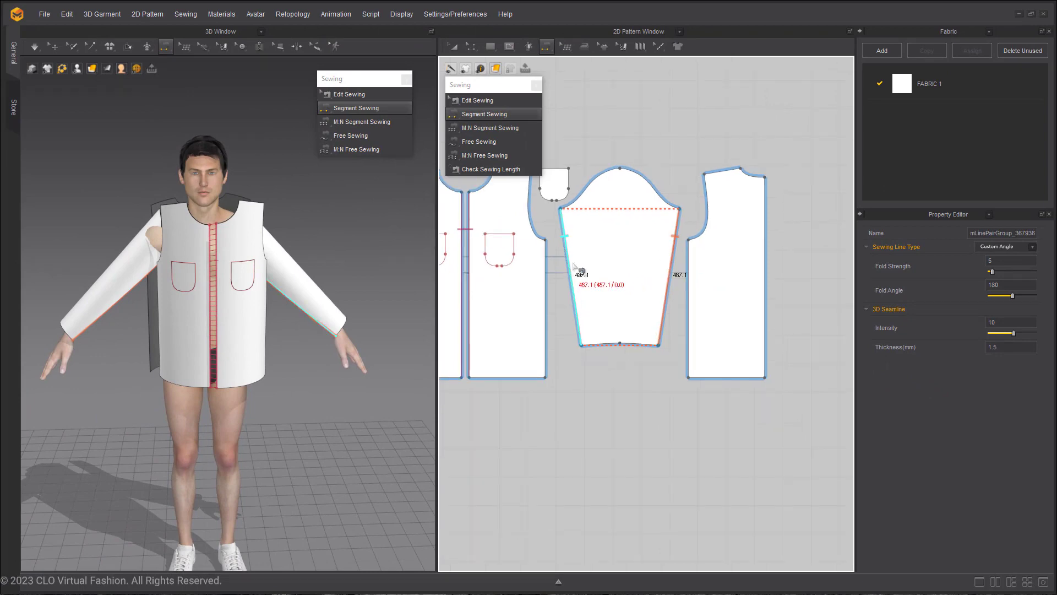
pyautogui.moveTo(554, 265); pyautogui.dragTo(737, 240, button='middle')
pyautogui.scroll(-1, 631, 260)
pyautogui.scroll(-1, 585, 268)
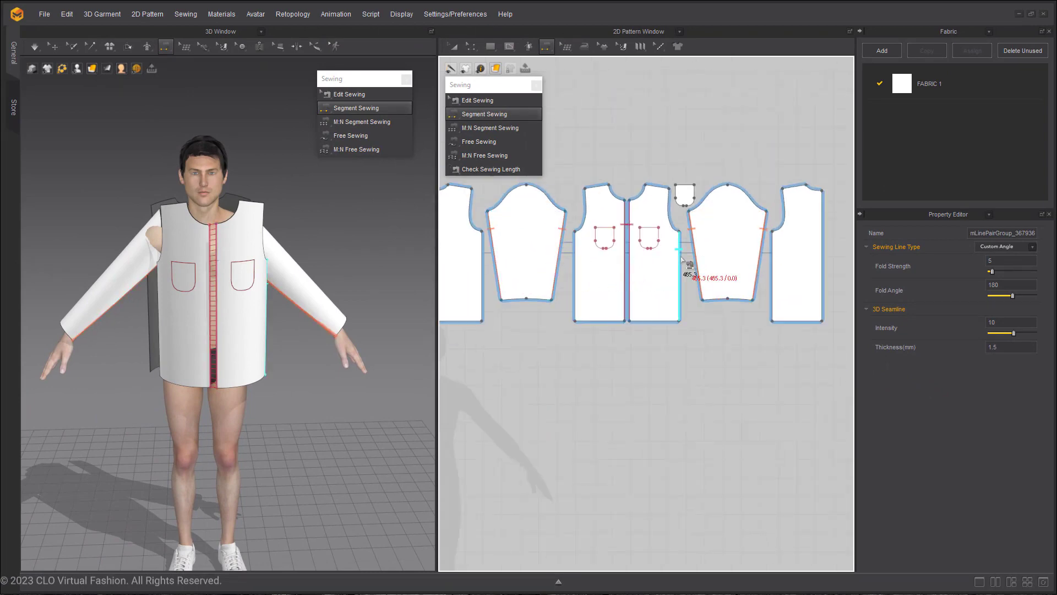
pyautogui.click(680, 272)
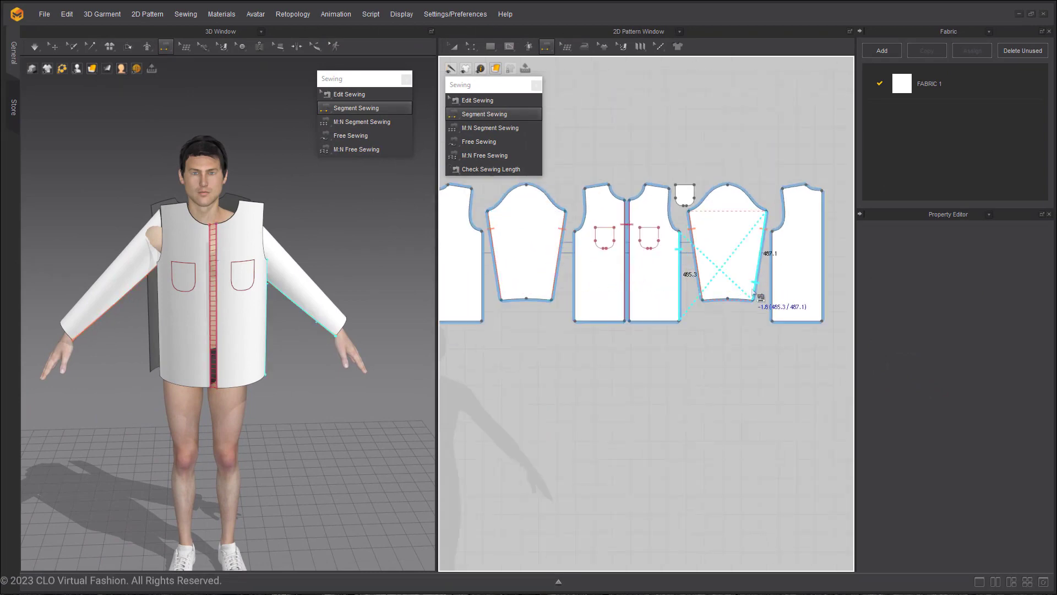
pyautogui.click(773, 313)
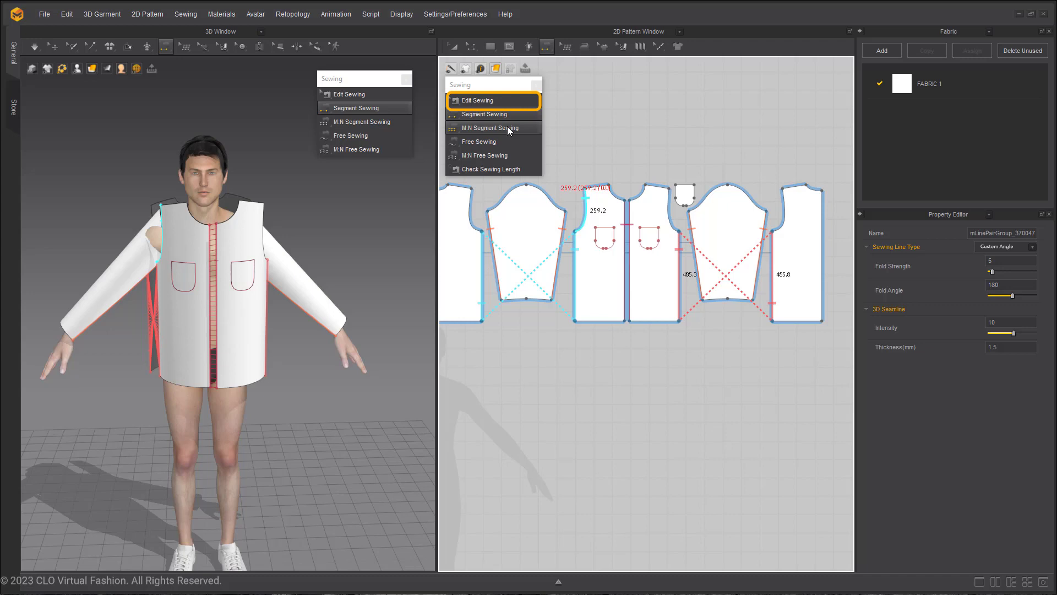
# - Reverse the crossed side seam between the front and back pieces with Edit Sewing, and delete that seam
pyautogui.click(486, 104)
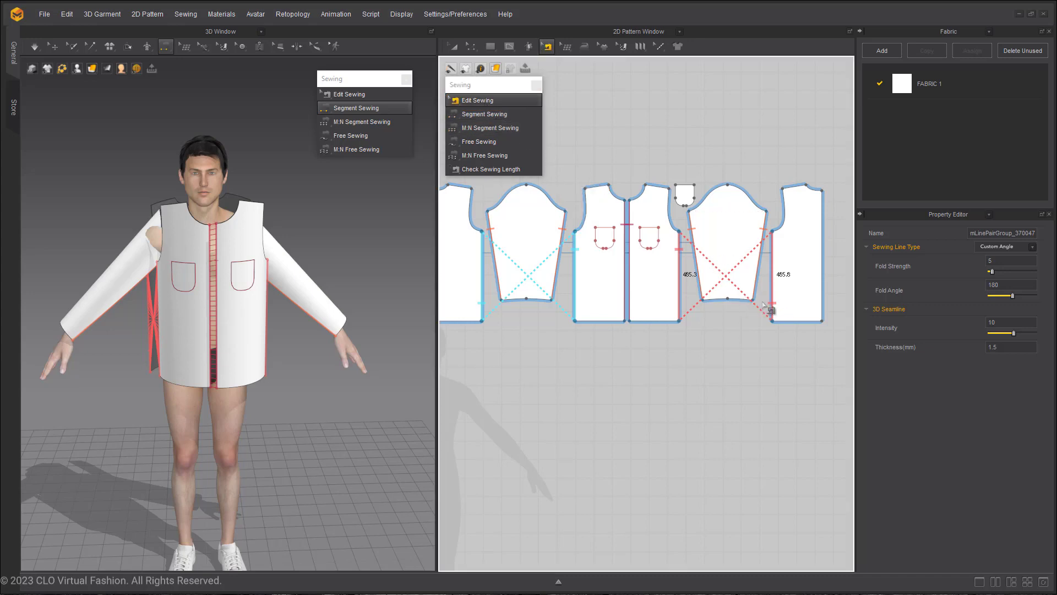
pyautogui.scroll(3, 776, 306)
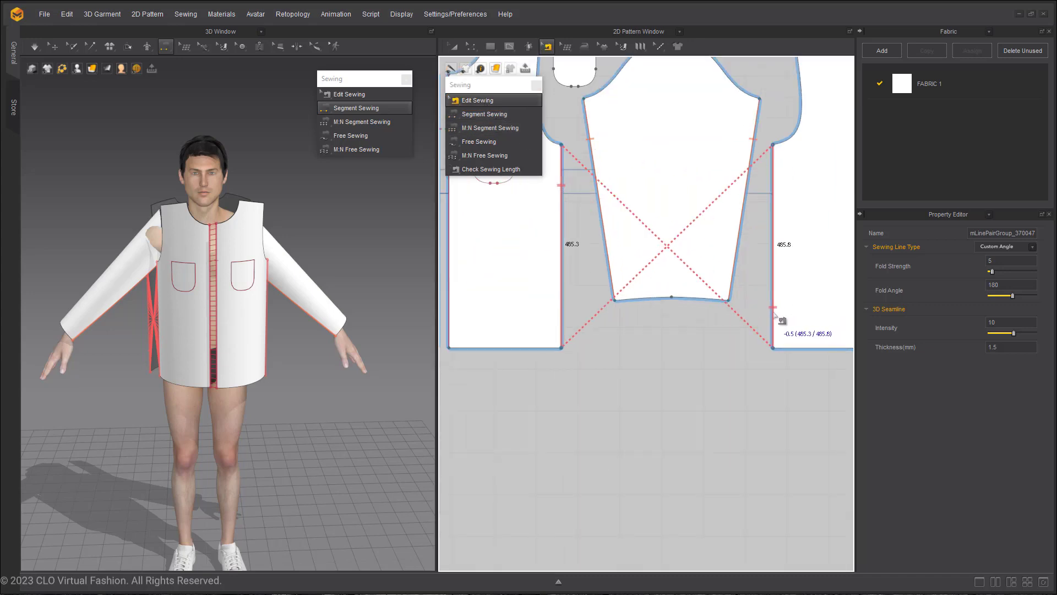
pyautogui.moveTo(774, 313); pyautogui.dragTo(769, 272)
pyautogui.scroll(-2, 791, 189)
pyautogui.rightClick(777, 271)
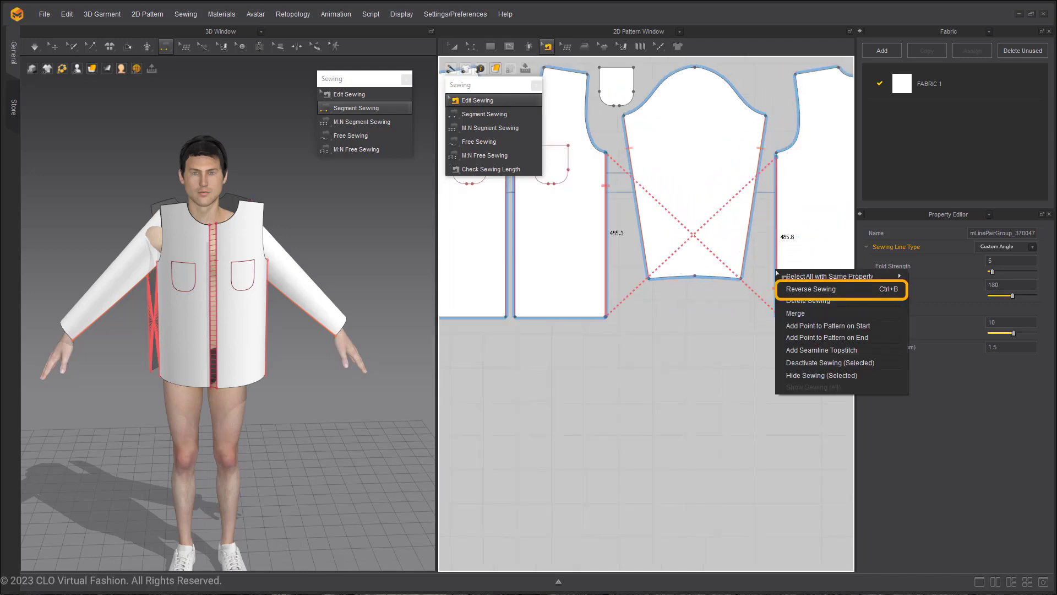
pyautogui.click(814, 290)
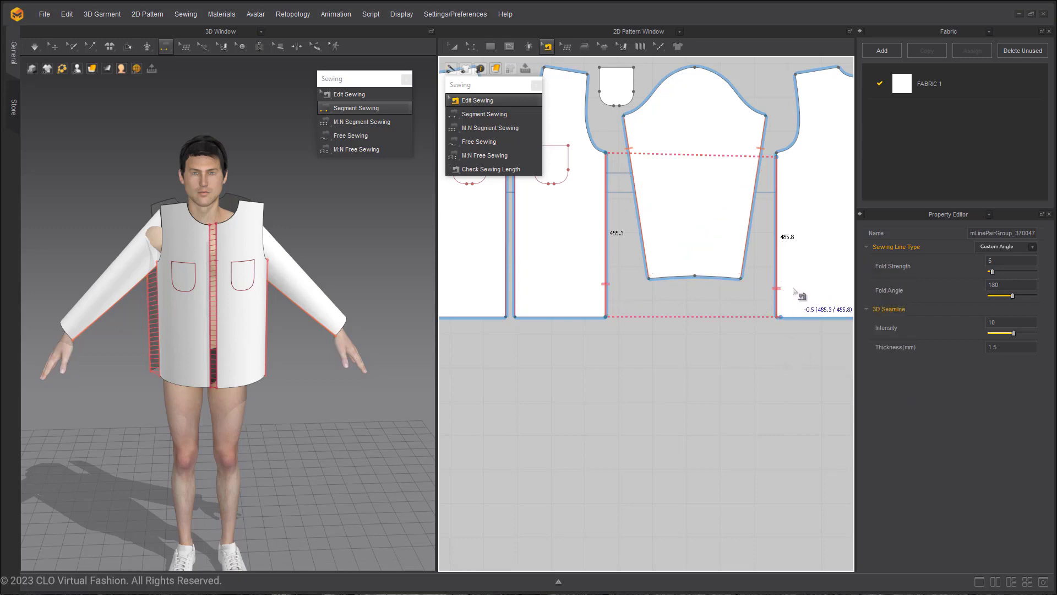
pyautogui.click(770, 286)
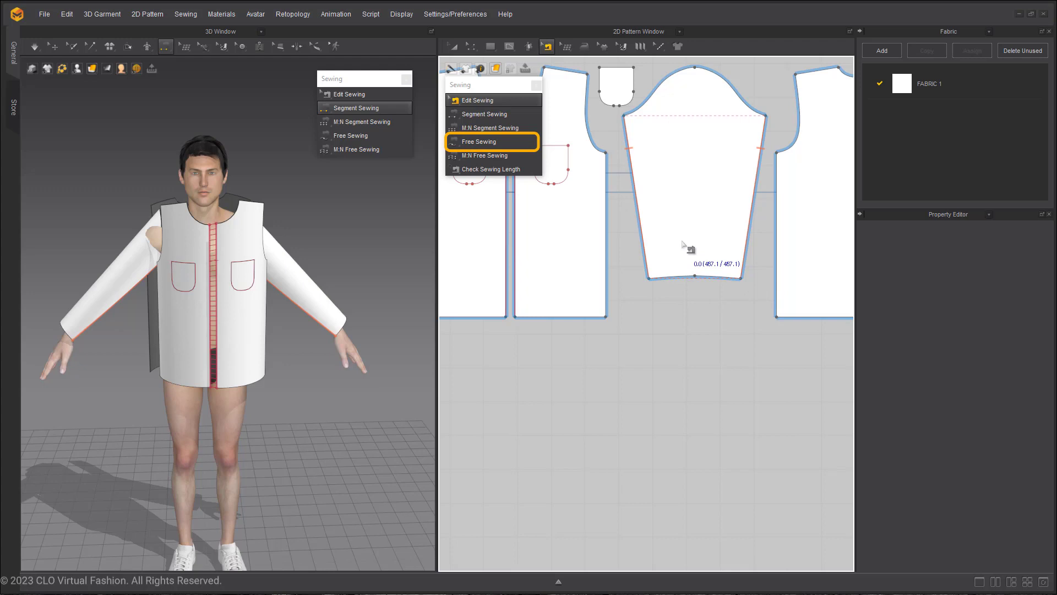
# - Join the upper side edges of the front and back pieces with Free Sewing, about 187 mm down from the armholes
pyautogui.click(525, 142)
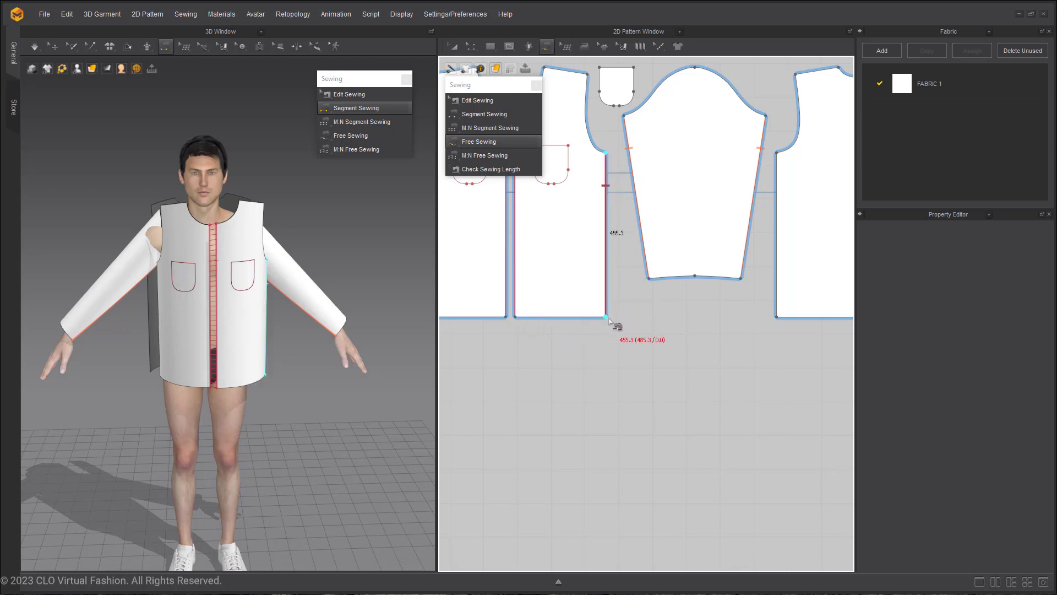
pyautogui.click(610, 219)
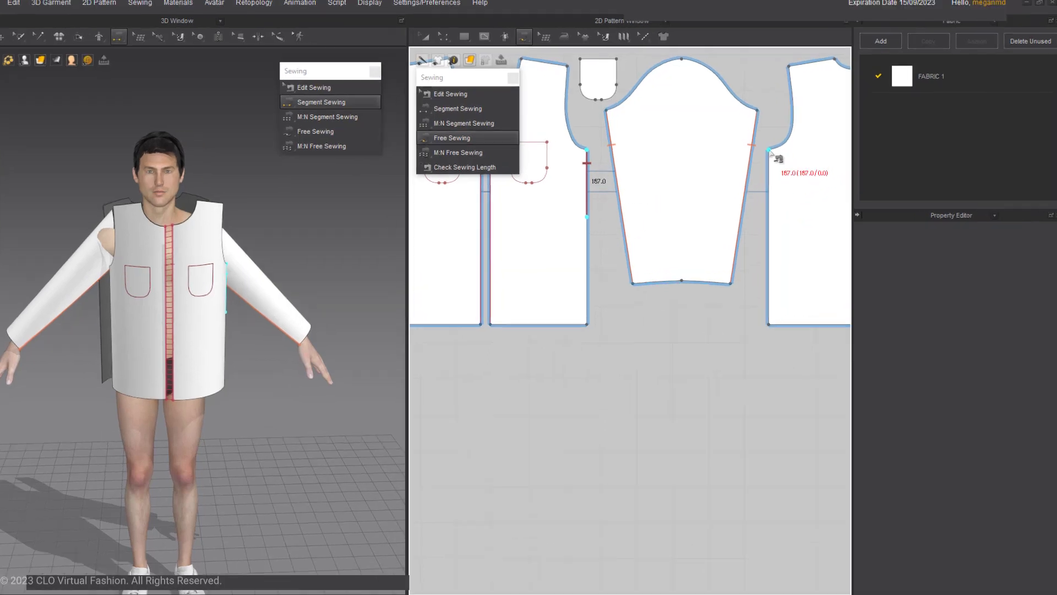
pyautogui.click(777, 153)
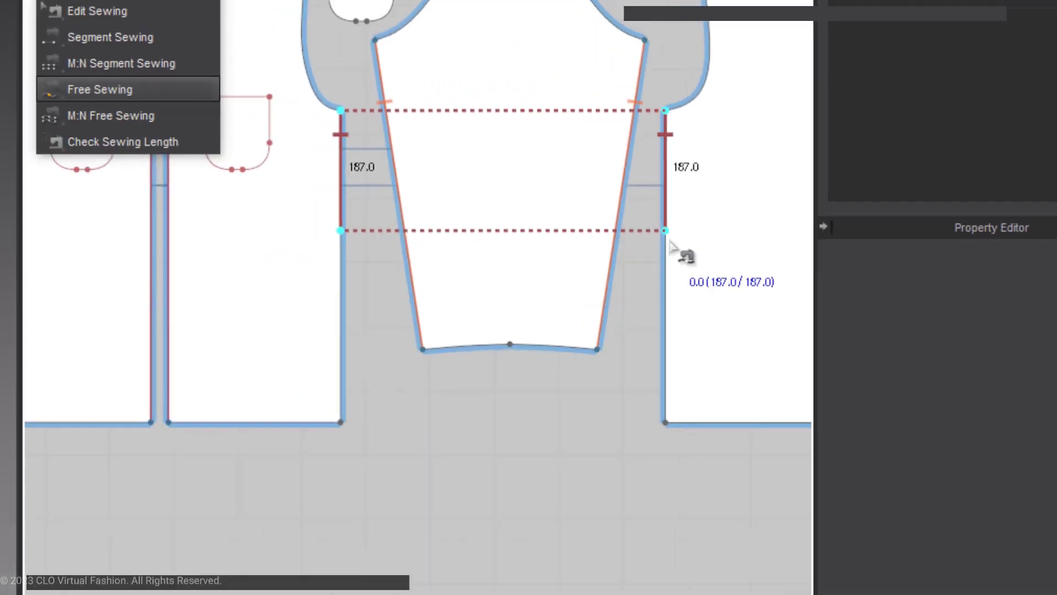
pyautogui.click(561, 248)
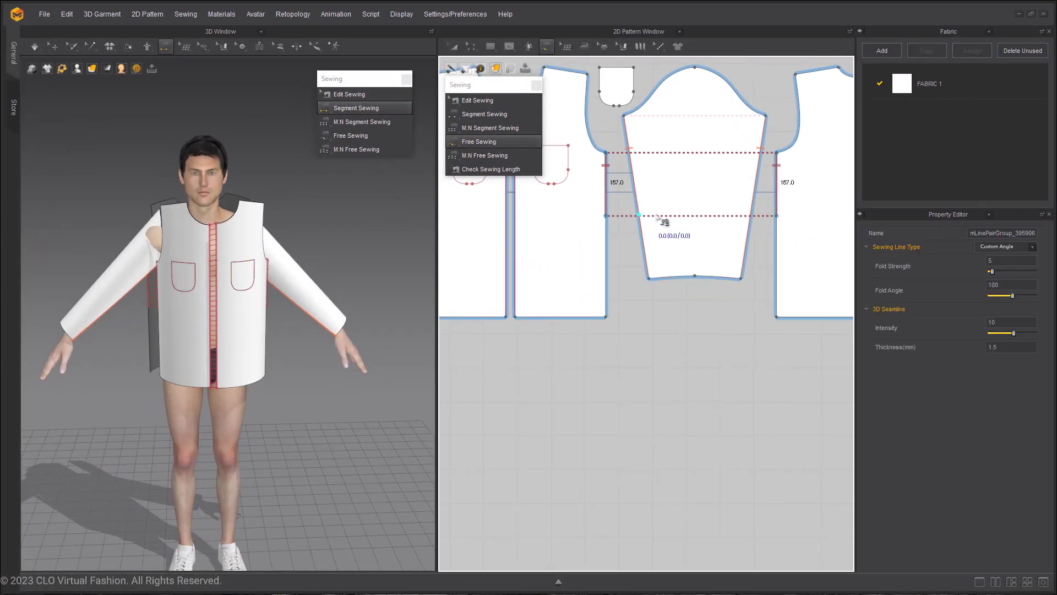
# - Join the remaining lower side edges of the front and back pieces down to the hem with Free Sewing
pyautogui.click(605, 216)
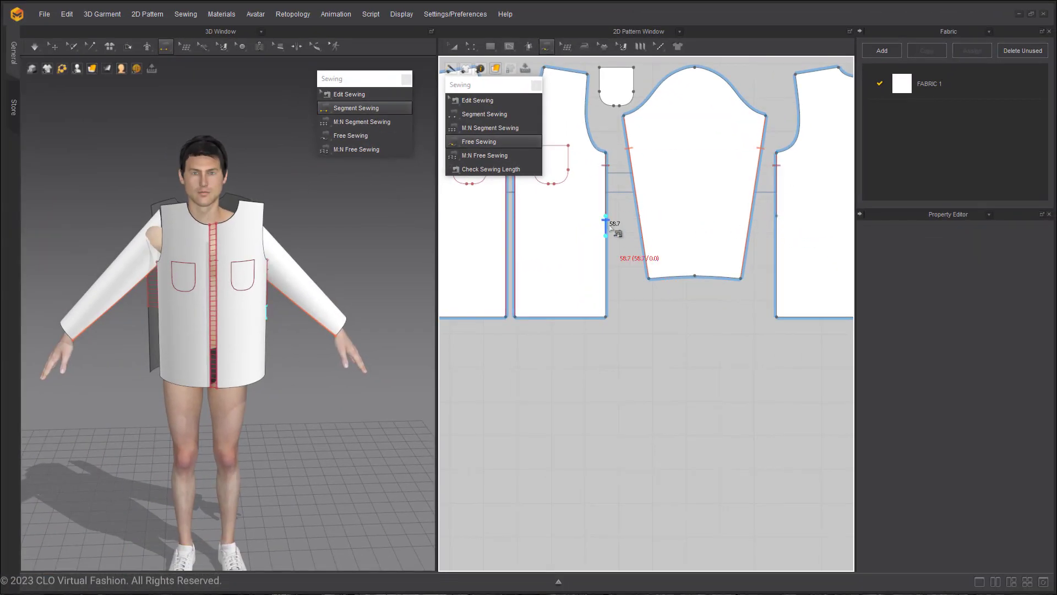
pyautogui.click(606, 317)
pyautogui.click(776, 216)
pyautogui.click(778, 316)
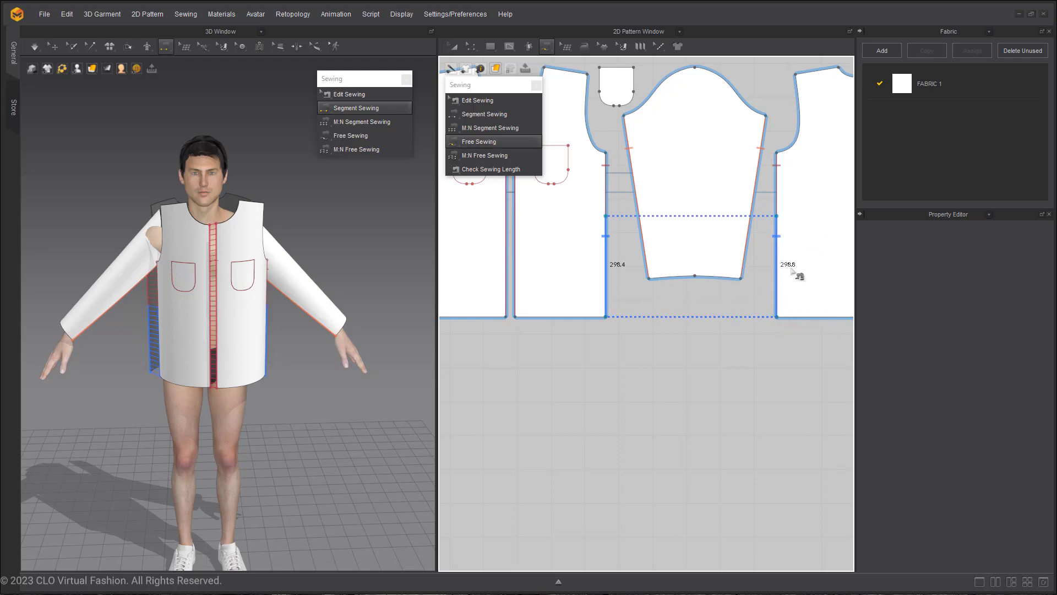
# - Join the sleeve cap, corner to corner, to the front armhole and the back armhole together with Free Sewing
pyautogui.scroll(1, 594, 165)
pyautogui.moveTo(593, 165); pyautogui.dragTo(564, 302, button='middle')
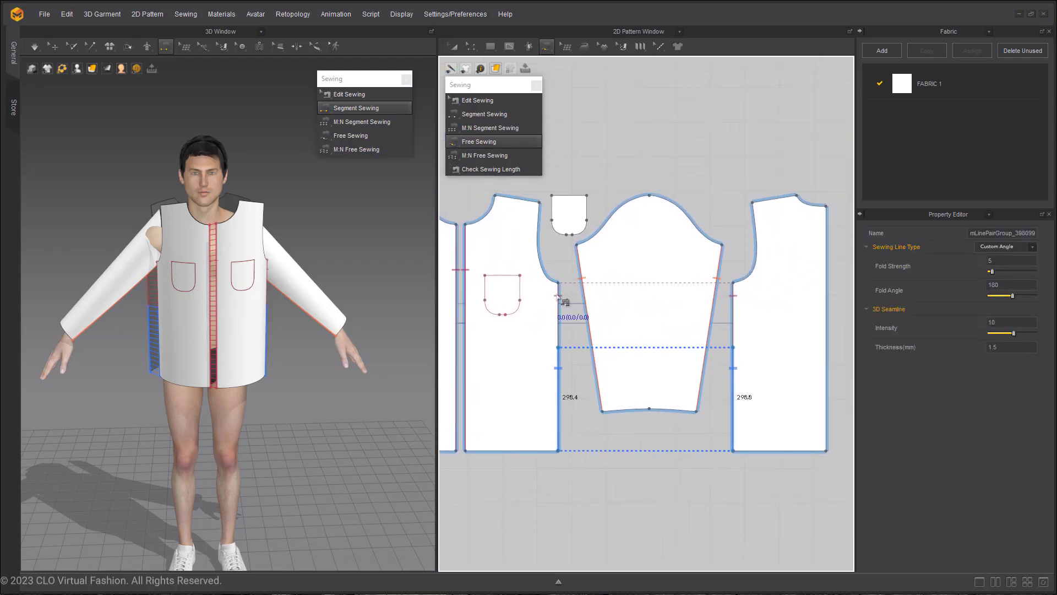
pyautogui.click(581, 243)
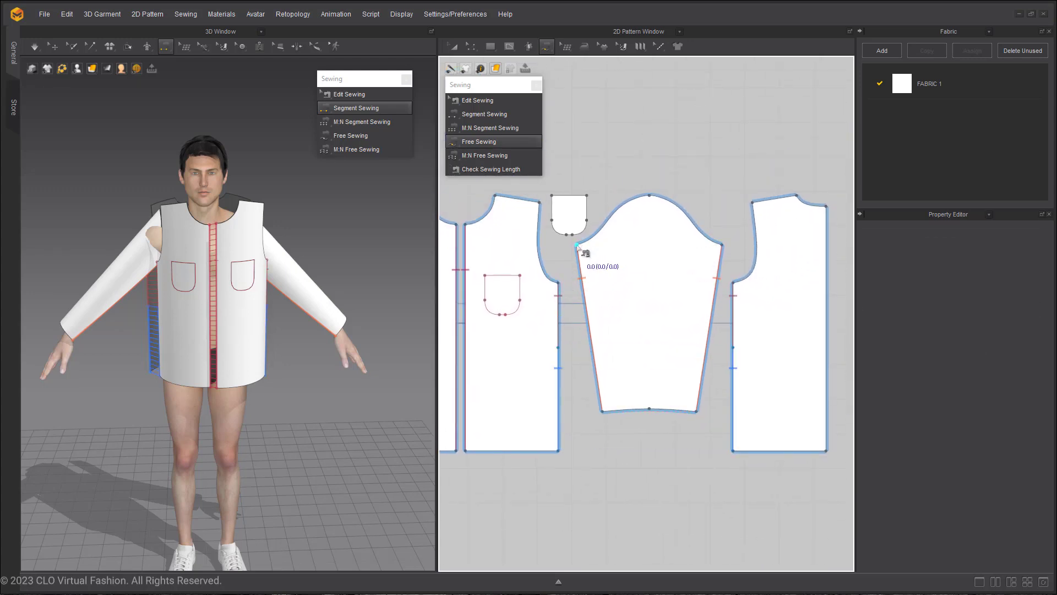
pyautogui.click(722, 245)
pyautogui.click(558, 283)
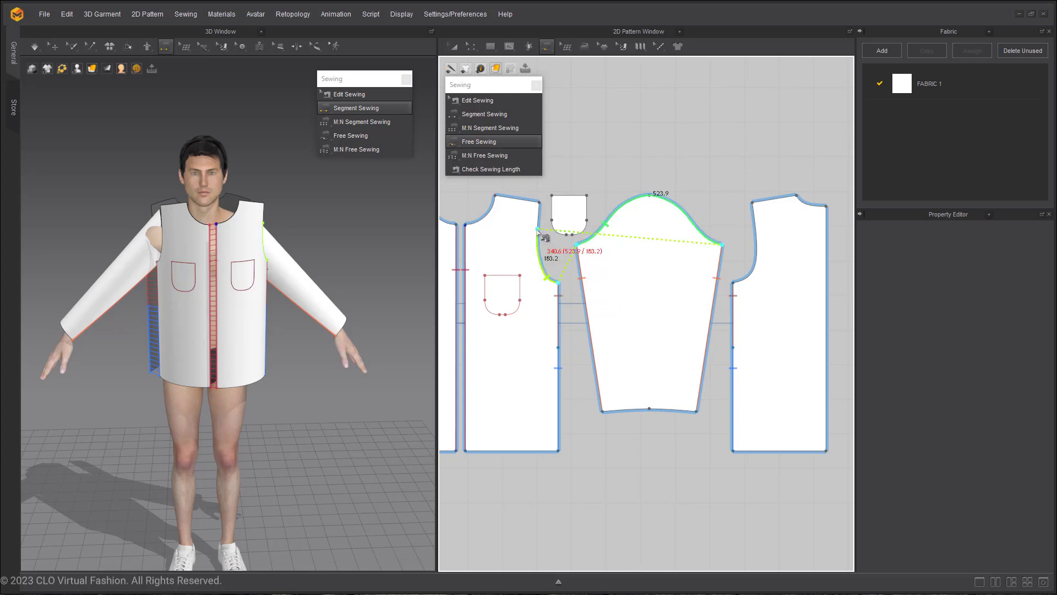
pyautogui.click(541, 203)
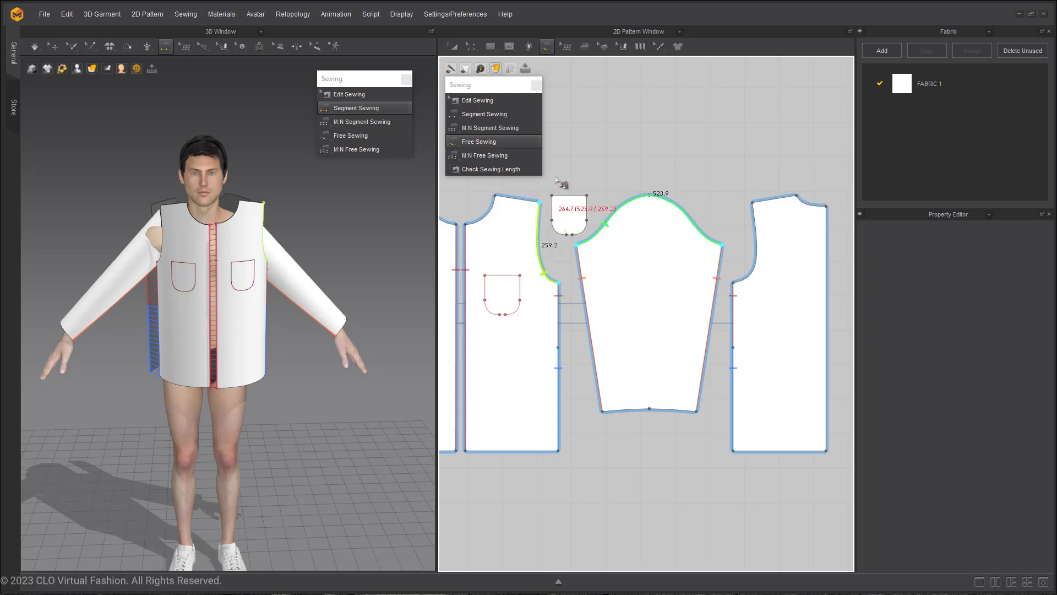
pyautogui.click(753, 204)
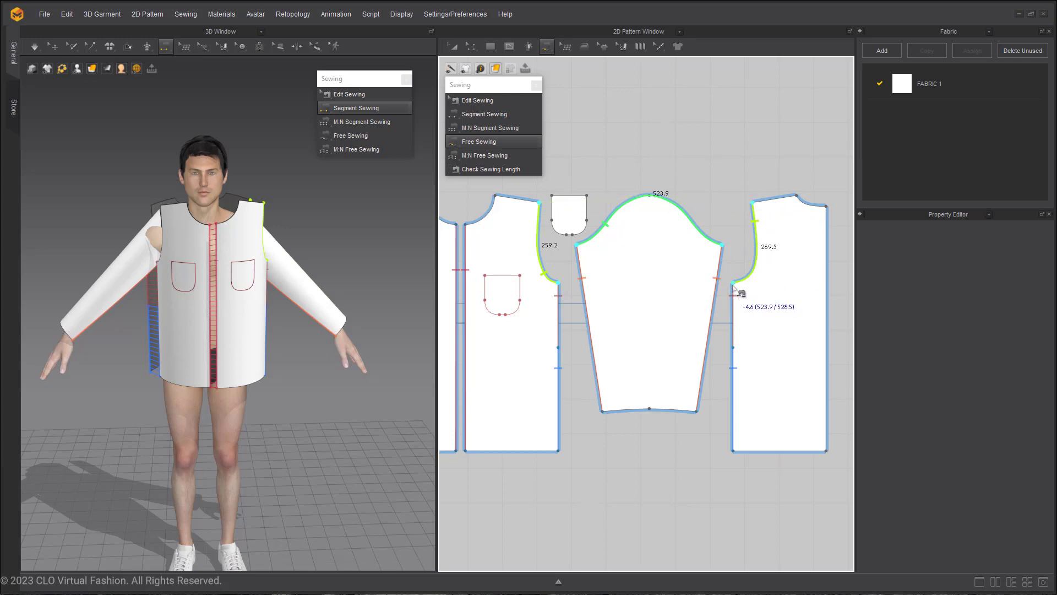
pyautogui.click(734, 286)
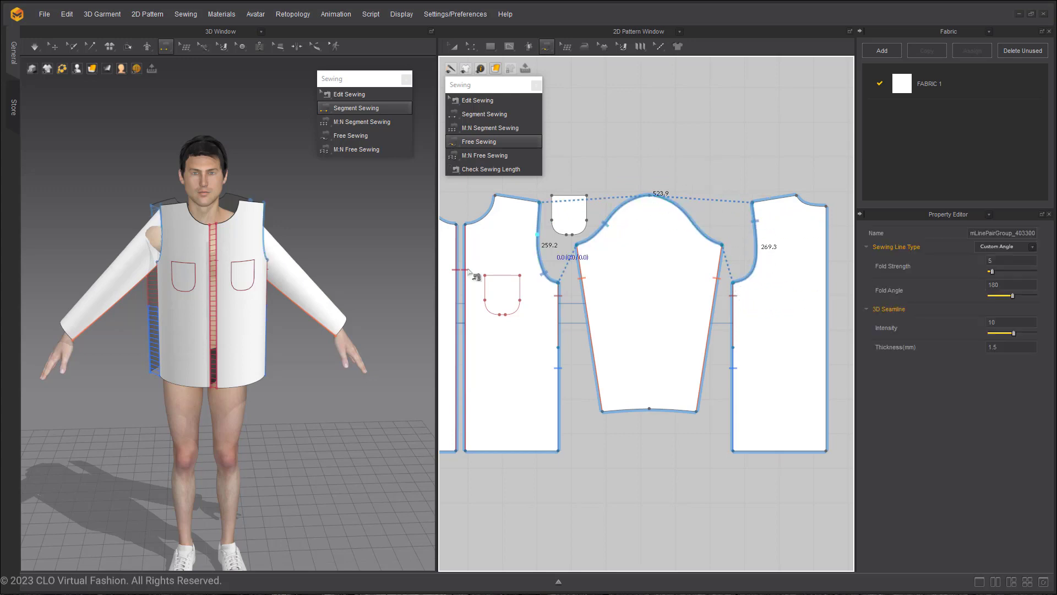
# - Sew the front piece's shoulder edge to the back piece's shoulder edge on the avatar with Free Sewing
pyautogui.moveTo(295, 237); pyautogui.dragTo(160, 288, button='right')
pyautogui.scroll(5, 160, 288)
pyautogui.moveTo(160, 292); pyautogui.dragTo(162, 416, button='middle')
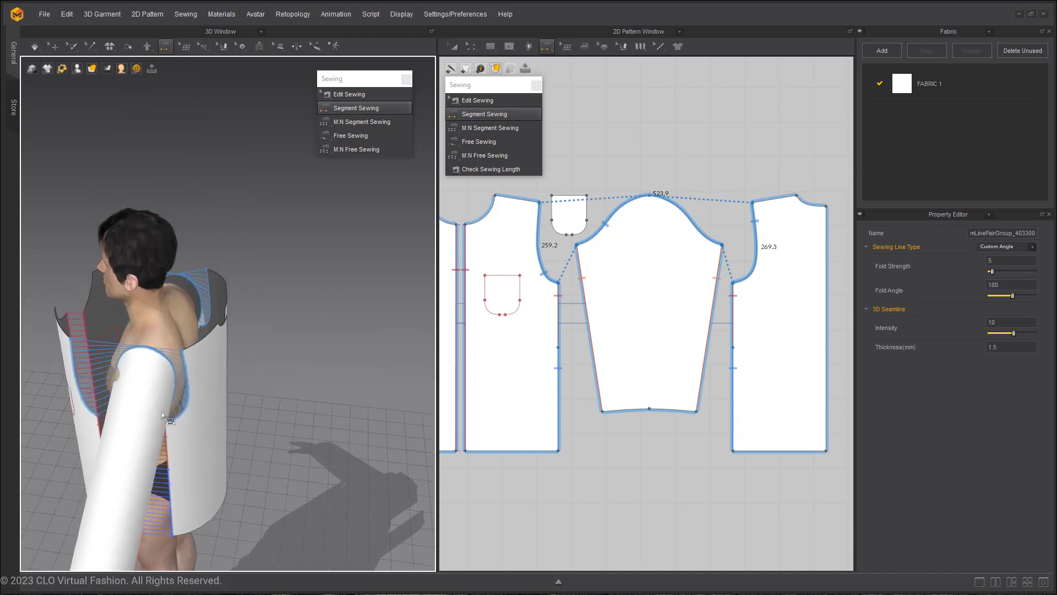
pyautogui.moveTo(162, 416); pyautogui.dragTo(292, 404, button='right')
pyautogui.click(204, 390)
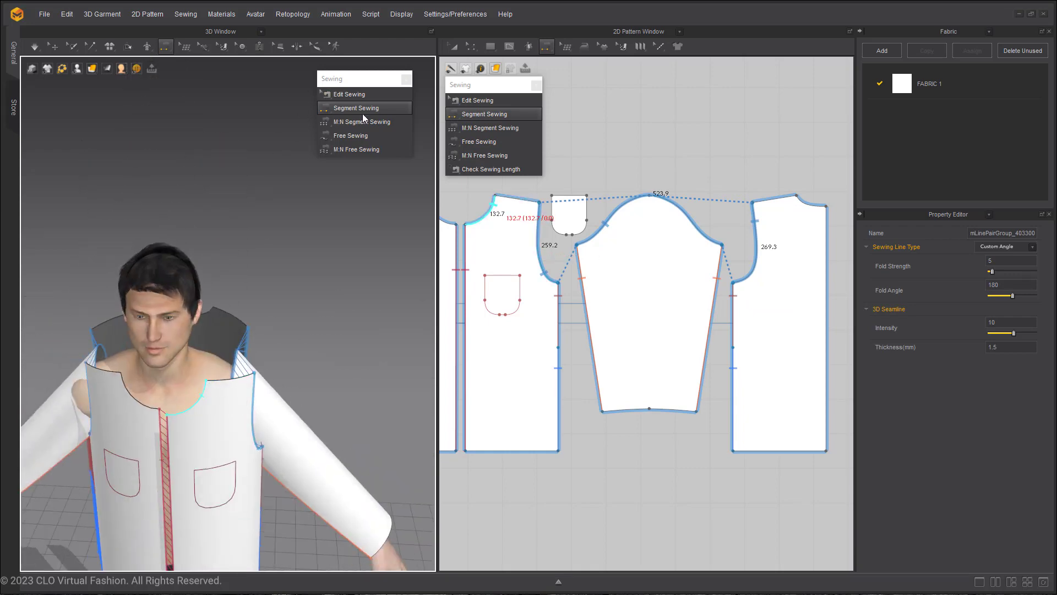
pyautogui.click(362, 138)
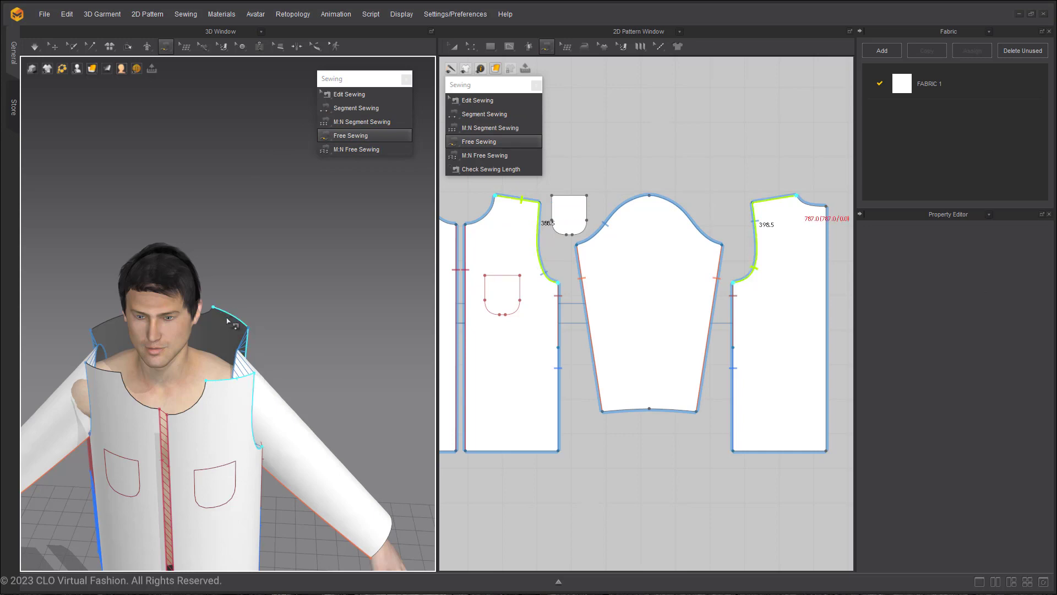
pyautogui.click(261, 381)
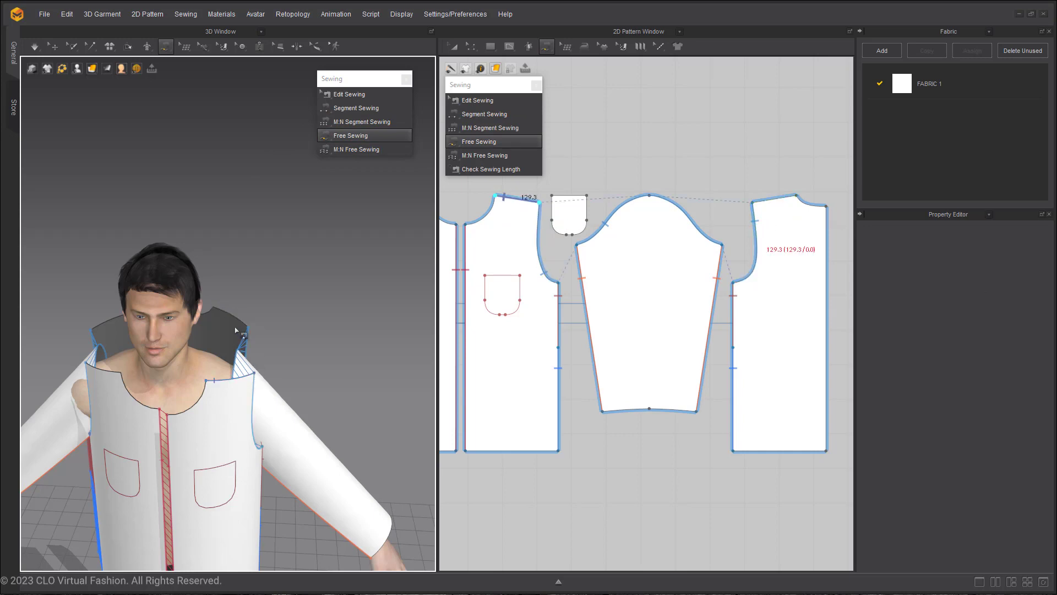
pyautogui.click(215, 308)
pyautogui.click(249, 332)
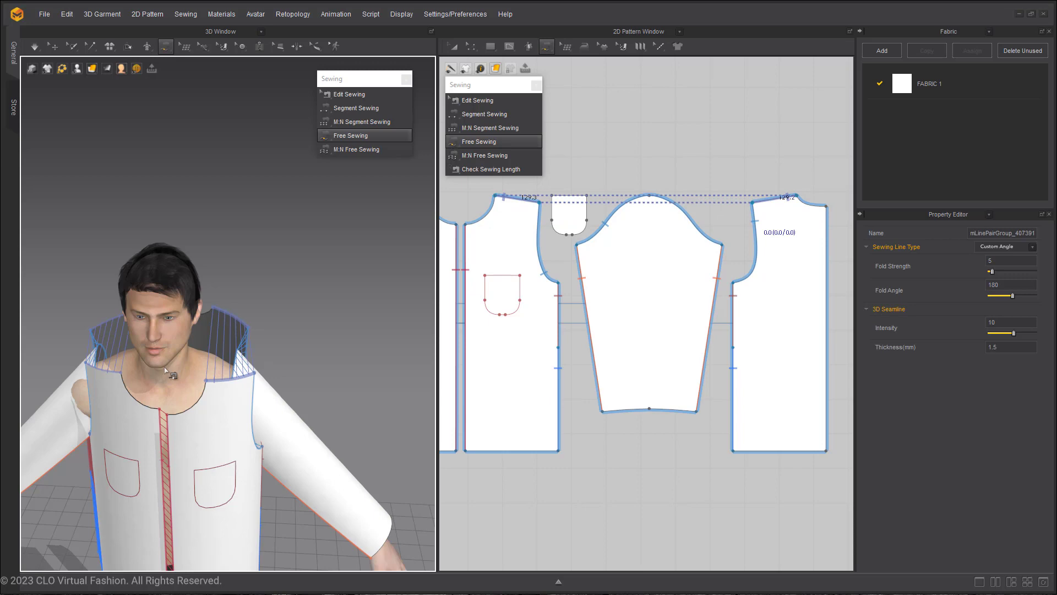
# - Join the center back edges of the two back pieces on the avatar from neckline to hem with Free Sewing
pyautogui.scroll(-5, 164, 366)
pyautogui.moveTo(163, 343); pyautogui.dragTo(440, 296, button='right')
pyautogui.scroll(1, 319, 309)
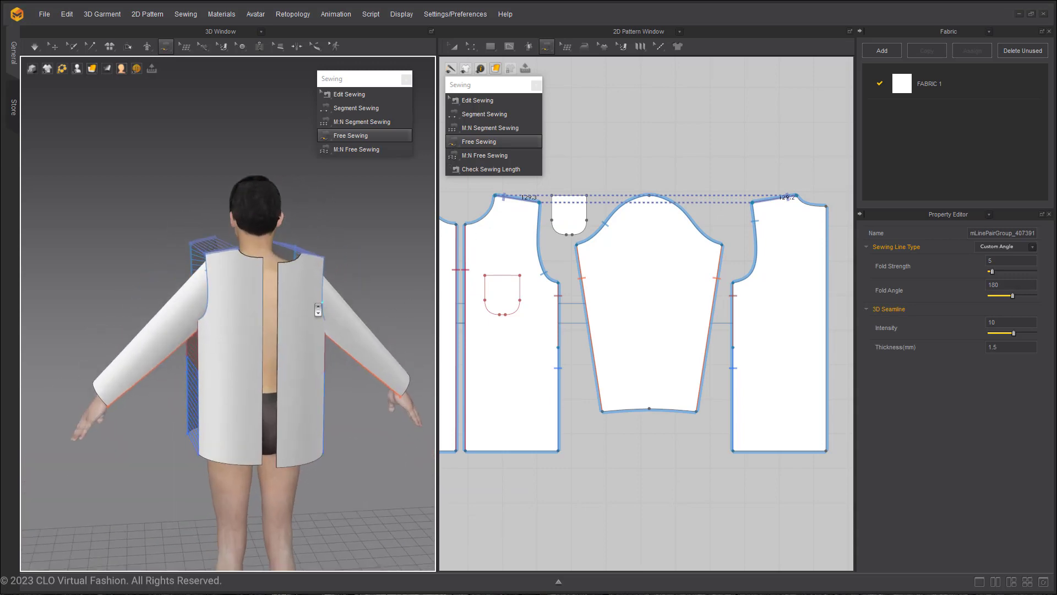
pyautogui.scroll(1, 318, 309)
pyautogui.moveTo(316, 303); pyautogui.dragTo(275, 272, button='right')
pyautogui.scroll(3, 273, 262)
pyautogui.moveTo(272, 262); pyautogui.dragTo(160, 241, button='middle')
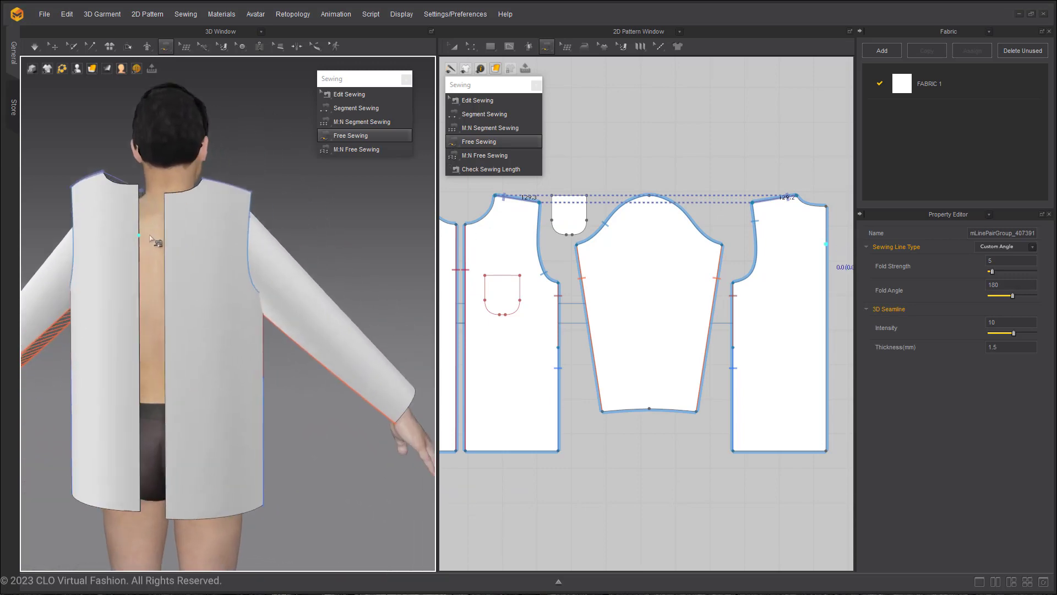
pyautogui.scroll(1, 152, 248)
pyautogui.scroll(-1, 156, 260)
pyautogui.moveTo(156, 260)
pyautogui.mouseDown(button='right')
pyautogui.moveTo(168, 255)
pyautogui.moveTo(160, 245)
pyautogui.mouseUp(button='right')
pyautogui.click(133, 174)
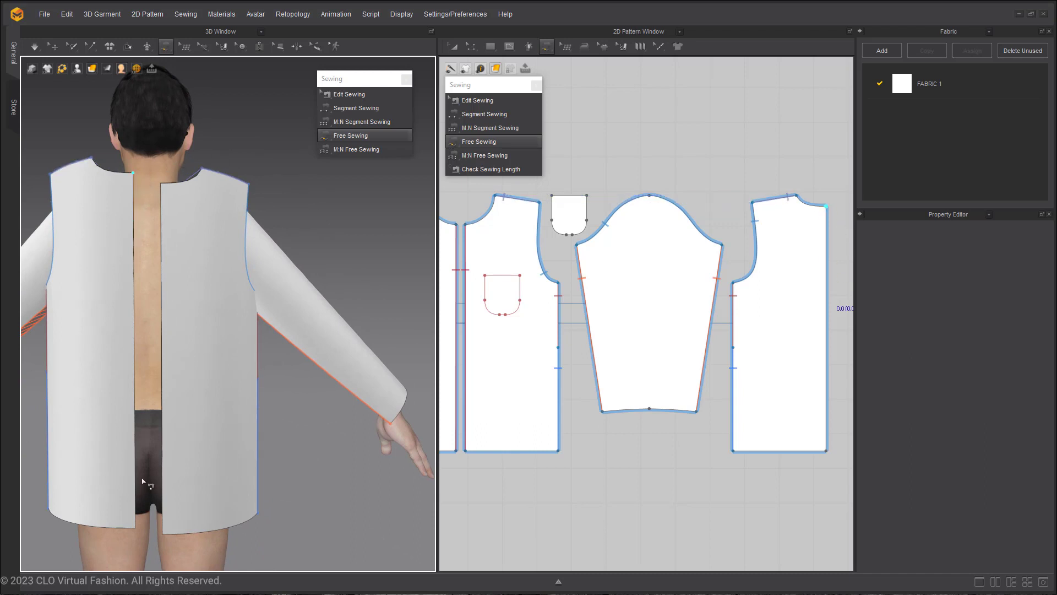
pyautogui.click(135, 528)
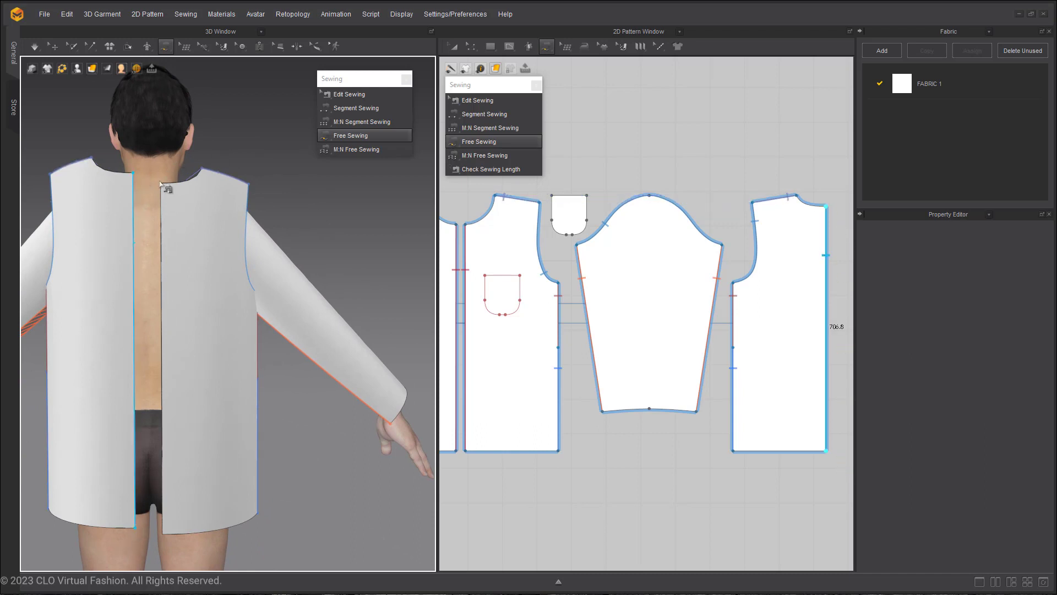
pyautogui.click(163, 533)
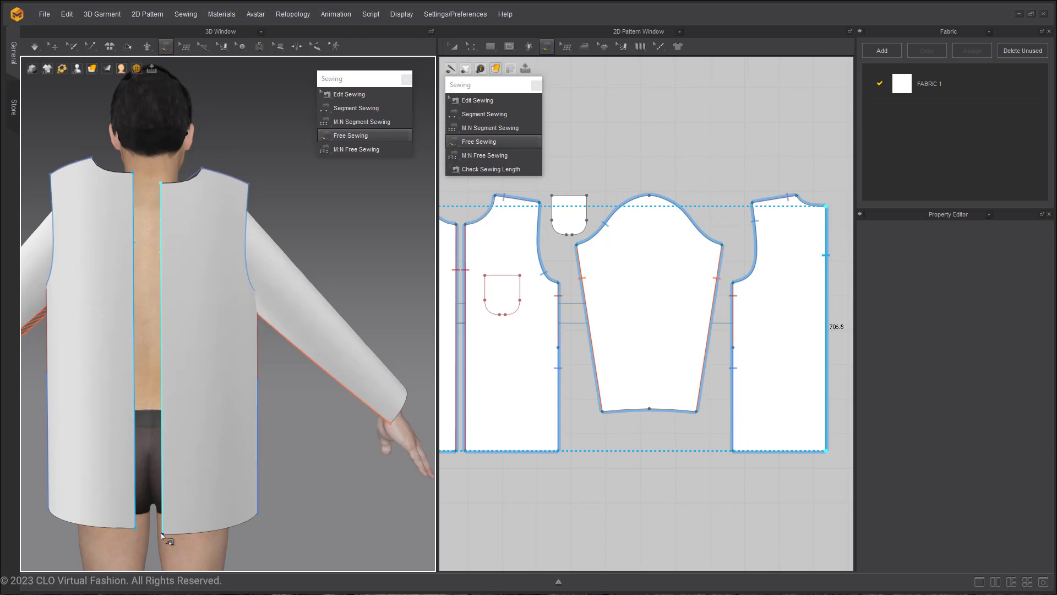
# - With M:N Segment Sewing, set the pocket piece's side, curved and bottom segments as the M side, leaving out its top edge
pyautogui.moveTo(212, 382); pyautogui.dragTo(95, 400, button='right')
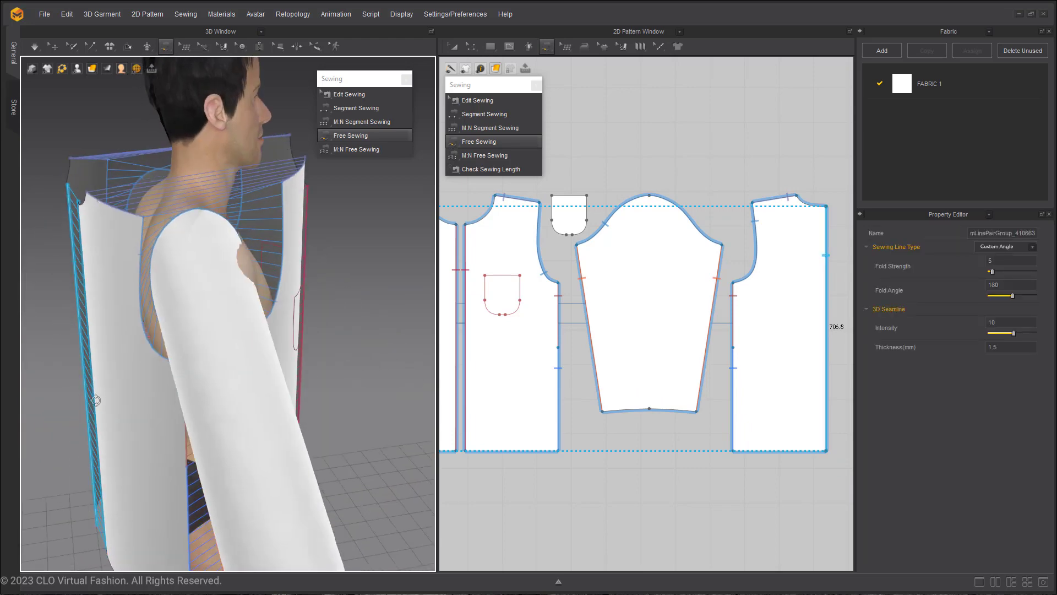
pyautogui.scroll(-3, 175, 401)
pyautogui.moveTo(208, 391); pyautogui.dragTo(92, 380, button='right')
pyautogui.scroll(-3, 92, 380)
pyautogui.moveTo(92, 380); pyautogui.dragTo(184, 328, button='middle')
pyautogui.moveTo(184, 328); pyautogui.dragTo(161, 325, button='right')
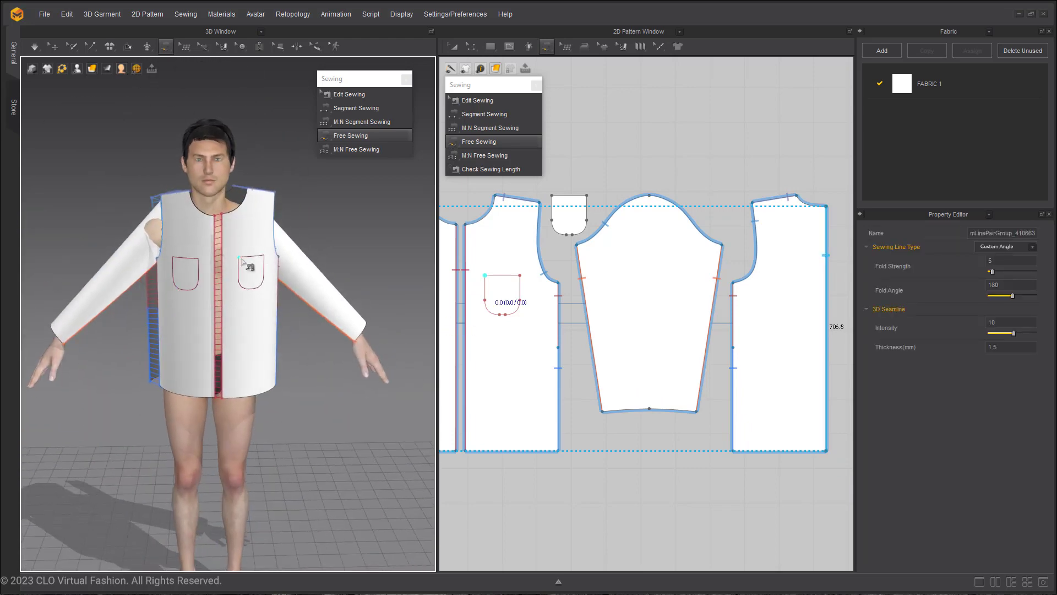
pyautogui.scroll(3, 237, 258)
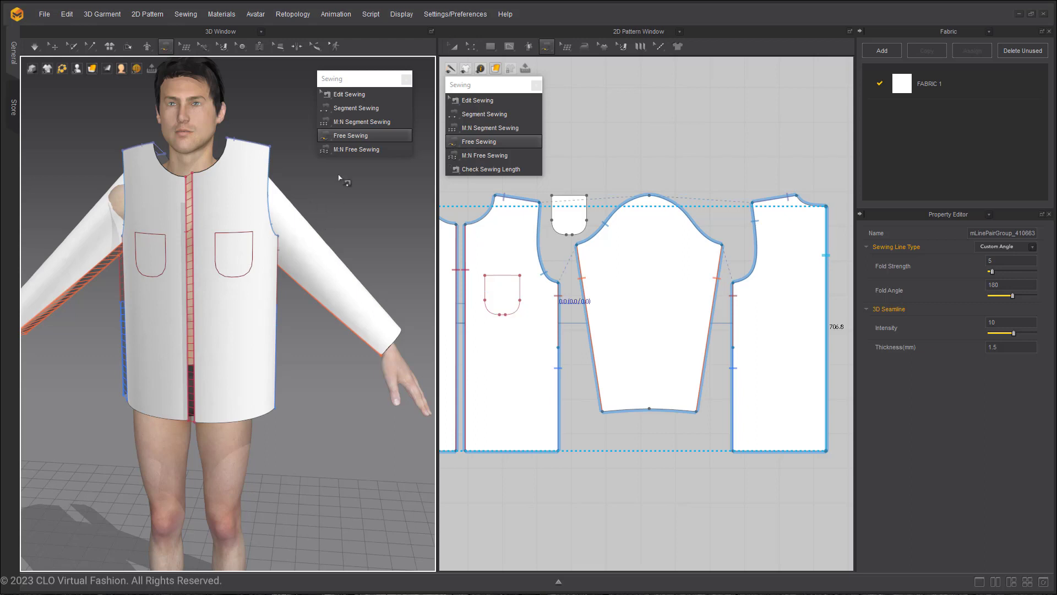
pyautogui.click(358, 125)
pyautogui.scroll(4, 552, 224)
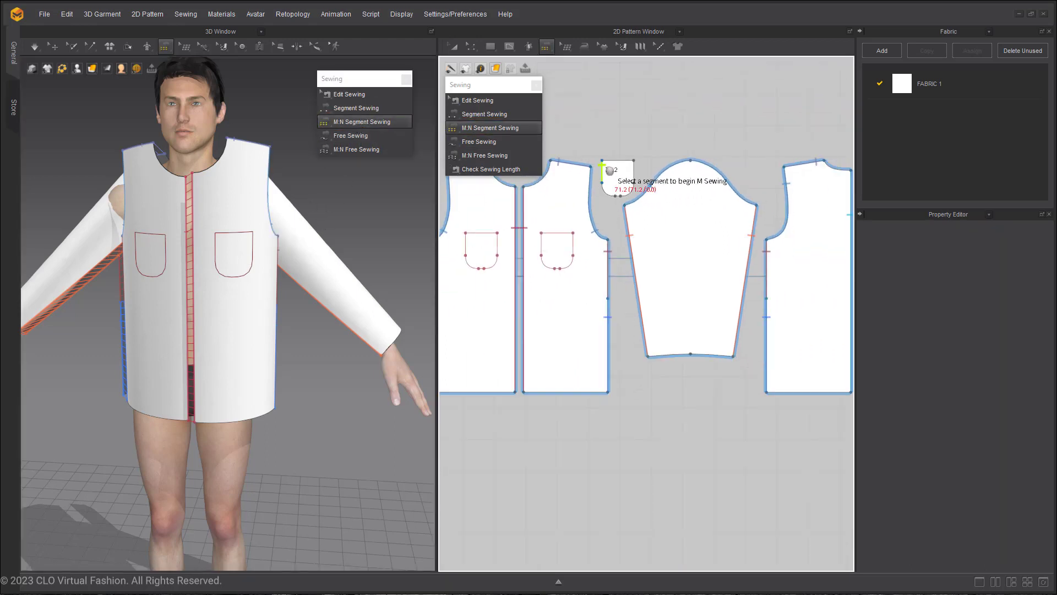
pyautogui.scroll(3, 606, 167)
pyautogui.moveTo(579, 246); pyautogui.dragTo(659, 246, button='middle')
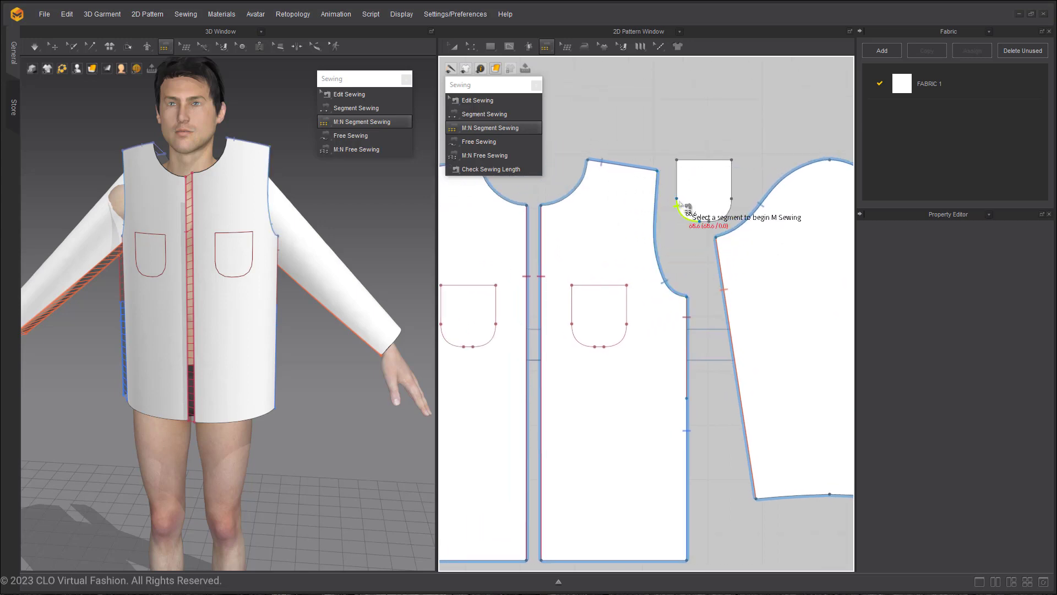
pyautogui.click(677, 177)
pyautogui.click(686, 215)
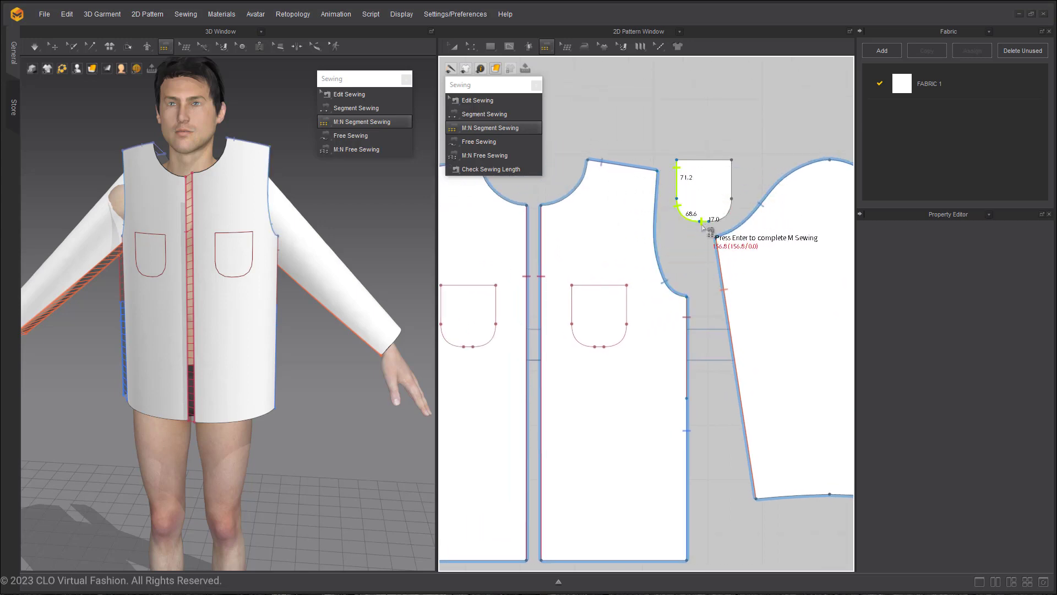
pyautogui.click(706, 222)
pyautogui.click(726, 211)
pyautogui.click(731, 184)
pyautogui.click(721, 159)
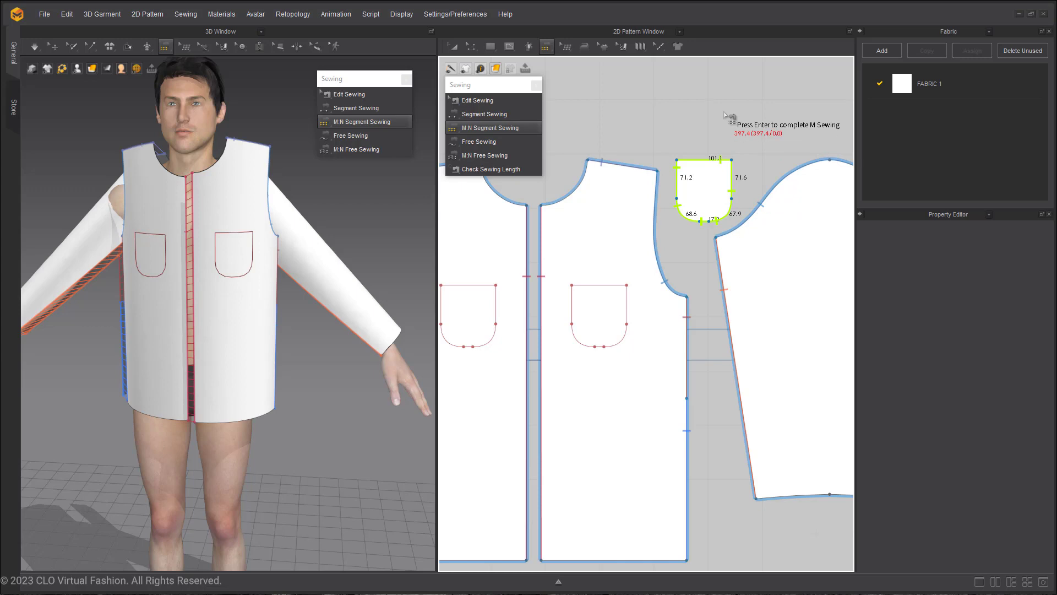
pyautogui.press('Return')
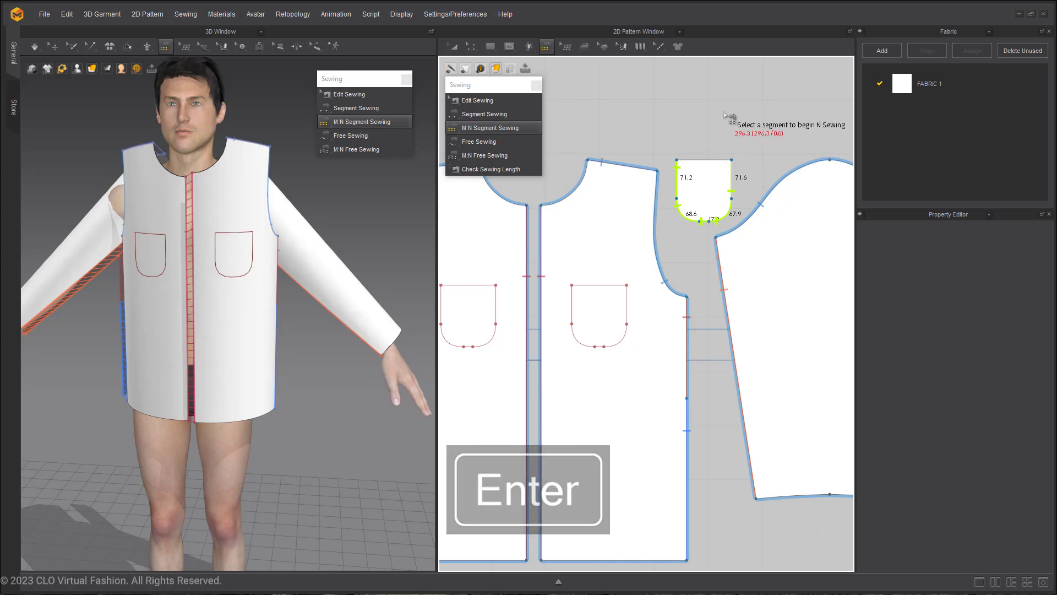
# - Pick the matching side, curved and bottom segments of the front piece's pocket outline as the N side and complete the seam
pyautogui.click(573, 304)
pyautogui.click(581, 339)
pyautogui.click(600, 347)
pyautogui.click(608, 347)
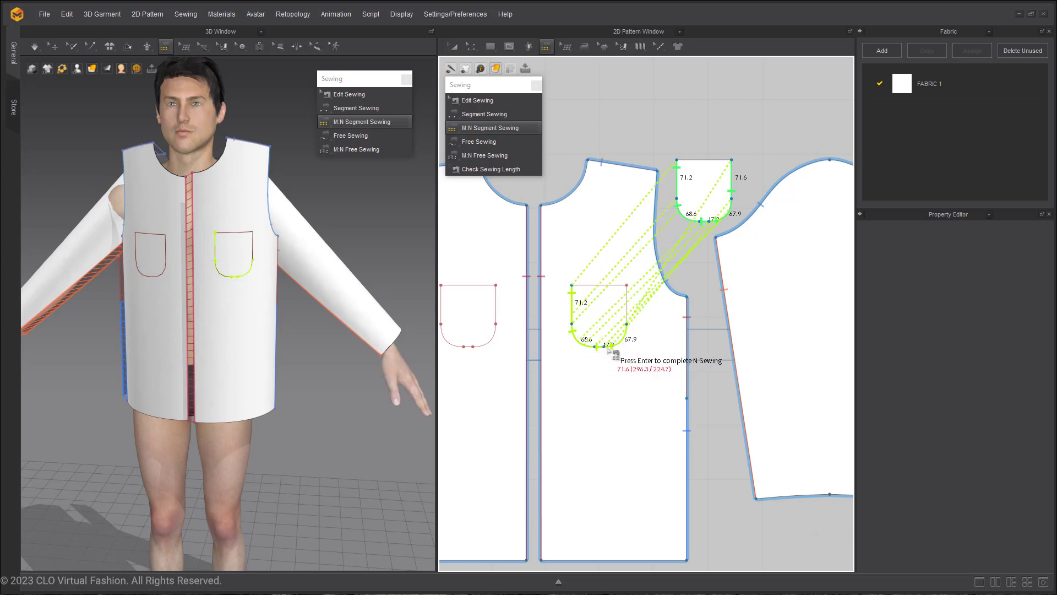
pyautogui.click(628, 322)
pyautogui.press('Return')
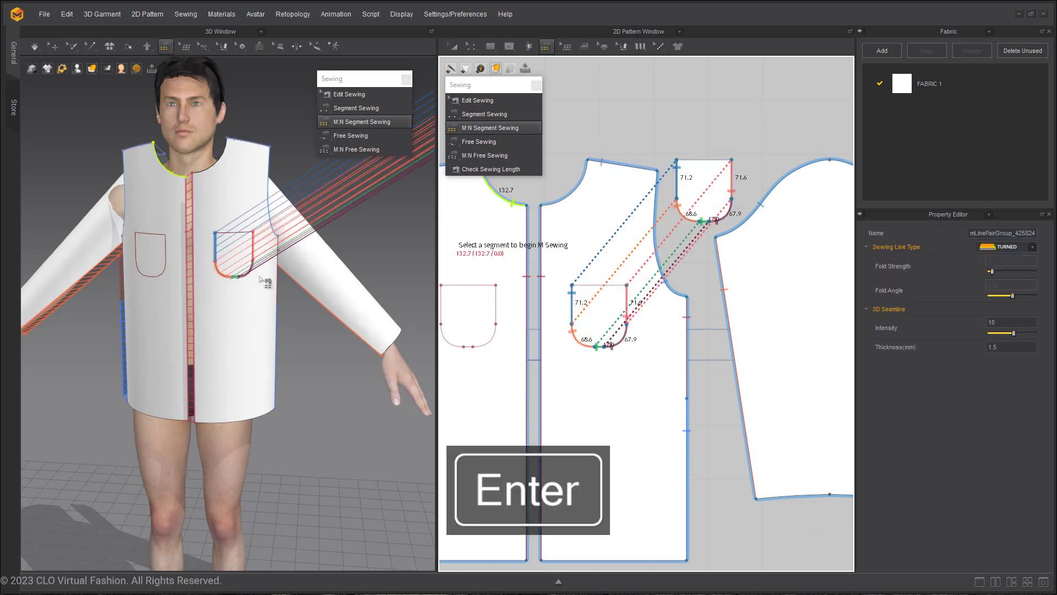
# - Move the pocket piece beside the avatar to just in front of the shirt's chest, near its sewn outline
pyautogui.scroll(-5, 263, 281)
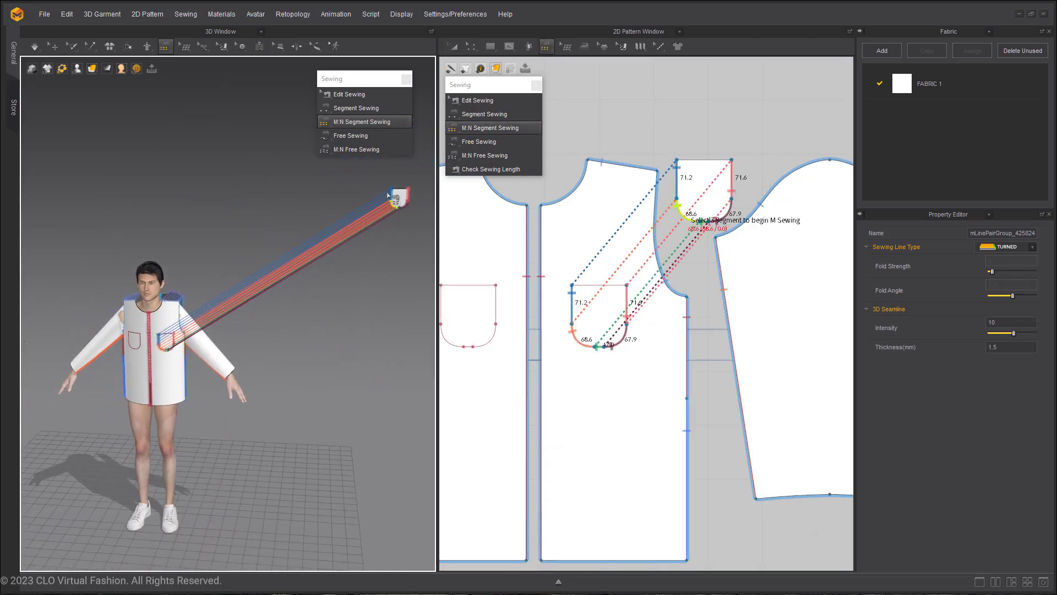
pyautogui.click(54, 47)
pyautogui.moveTo(399, 207); pyautogui.dragTo(161, 352)
pyautogui.scroll(5, 160, 351)
pyautogui.moveTo(160, 351); pyautogui.dragTo(216, 316, button='right')
pyautogui.moveTo(262, 298); pyautogui.dragTo(203, 312)
# - Simulate the sewn shirt on the avatar and pull its lower body from side to side to settle the drape
pyautogui.moveTo(313, 254); pyautogui.dragTo(238, 260, button='right')
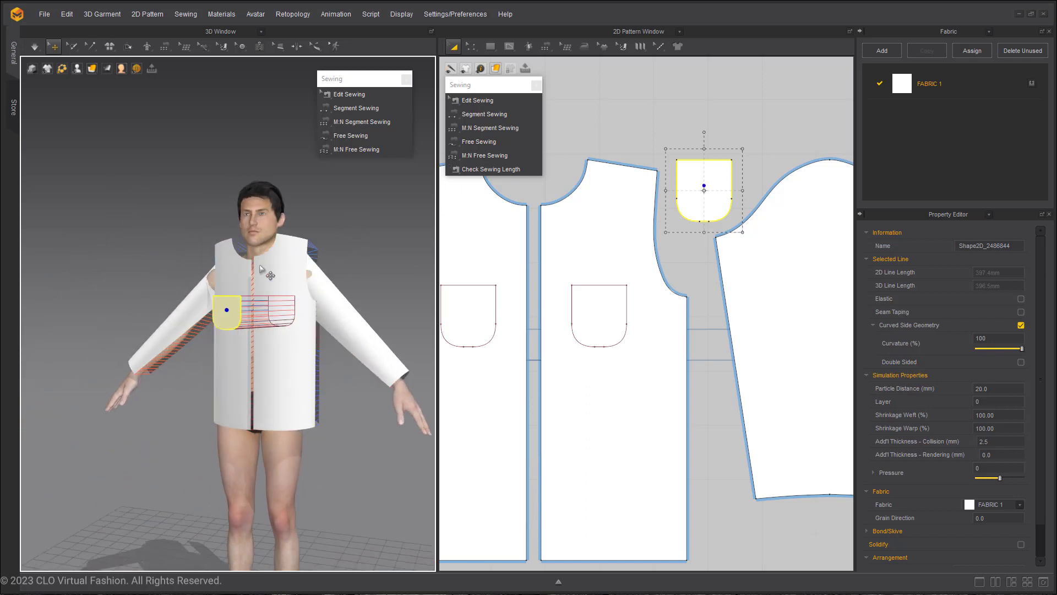
pyautogui.scroll(3, 248, 287)
pyautogui.moveTo(316, 278); pyautogui.dragTo(230, 270, button='middle')
pyautogui.press('space')
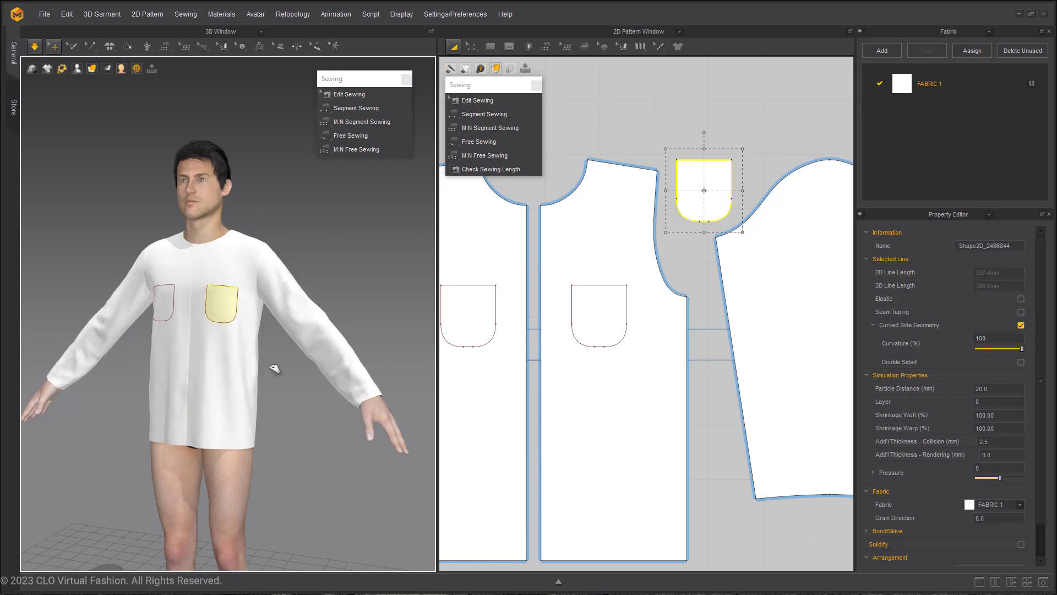
pyautogui.moveTo(248, 361); pyautogui.dragTo(124, 363)
pyautogui.moveTo(165, 398); pyautogui.dragTo(219, 399)
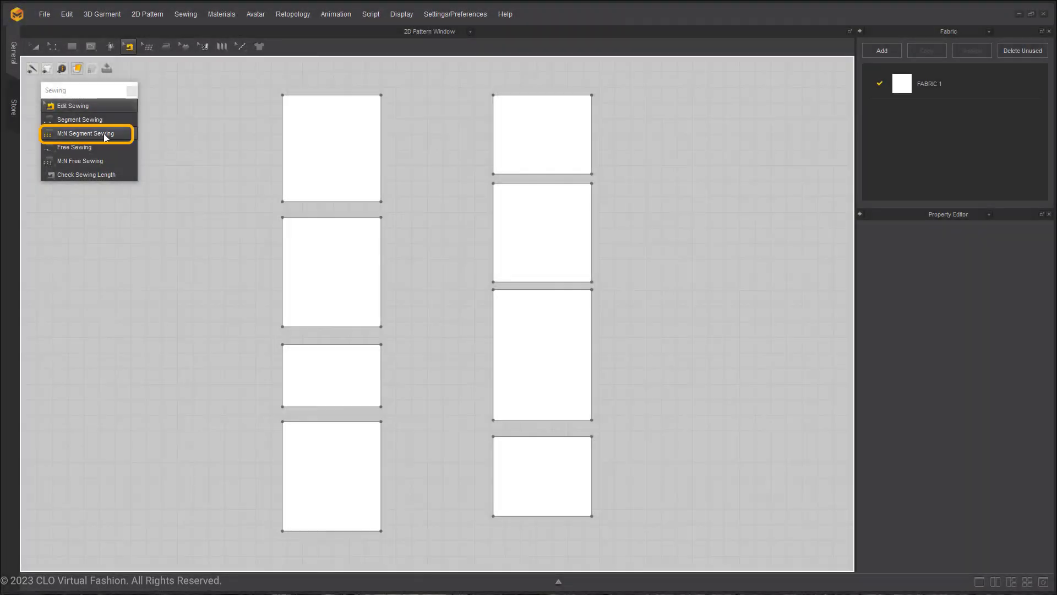
# - With M:N Segment Sewing, set the right edges of the four left-column rectangles, from top to bottom, as the M side
pyautogui.click(104, 137)
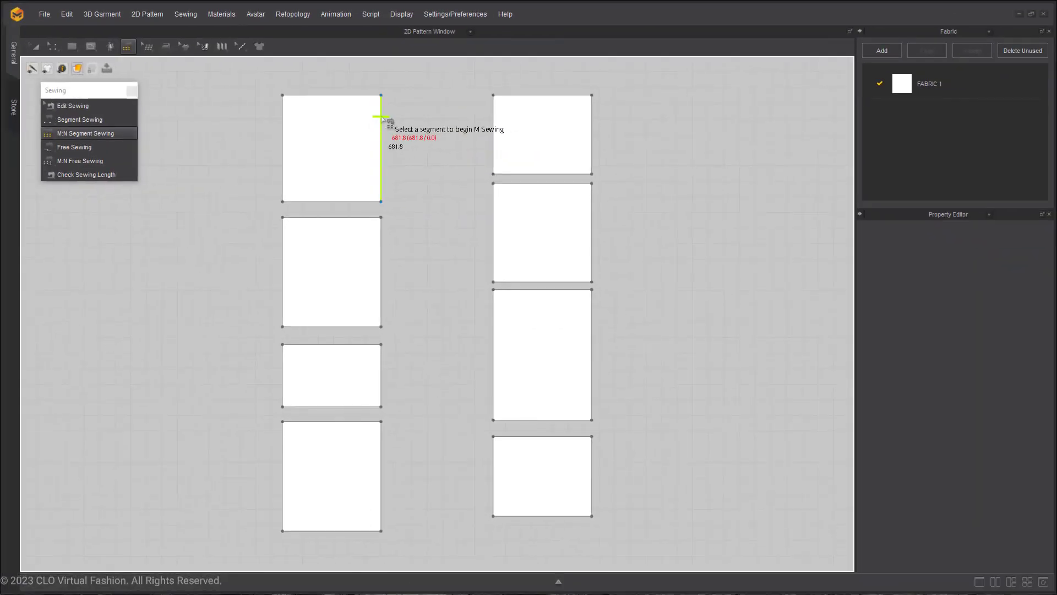
pyautogui.click(381, 117)
pyautogui.click(382, 240)
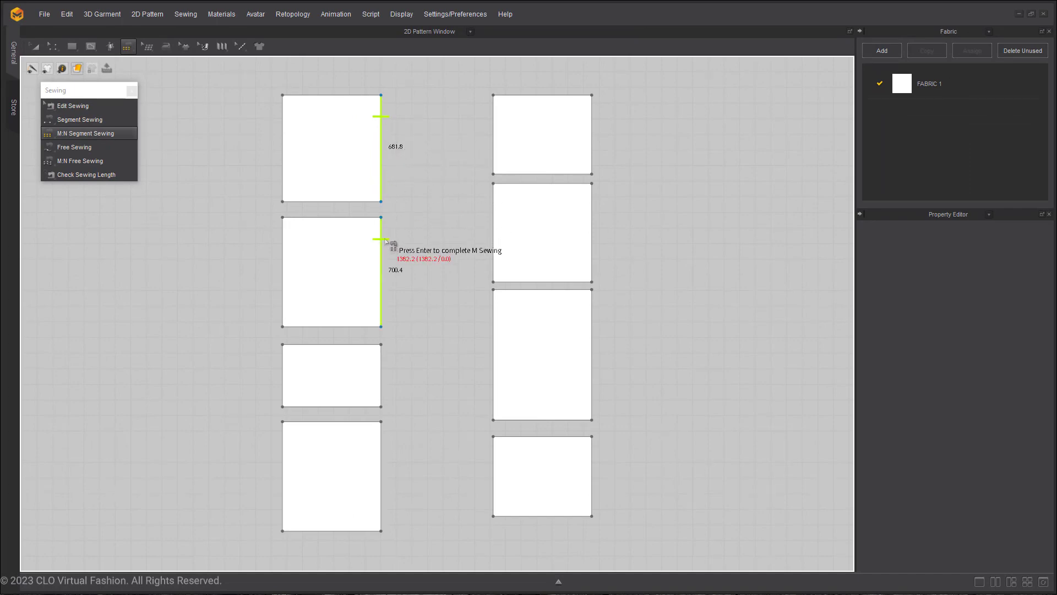
pyautogui.click(381, 357)
pyautogui.click(381, 443)
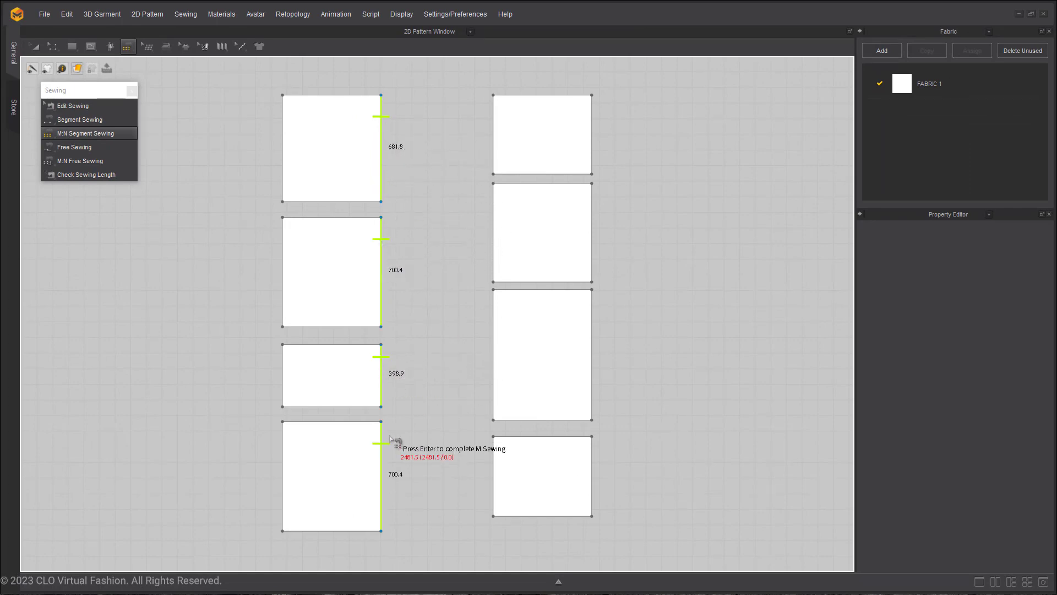
pyautogui.click(493, 315)
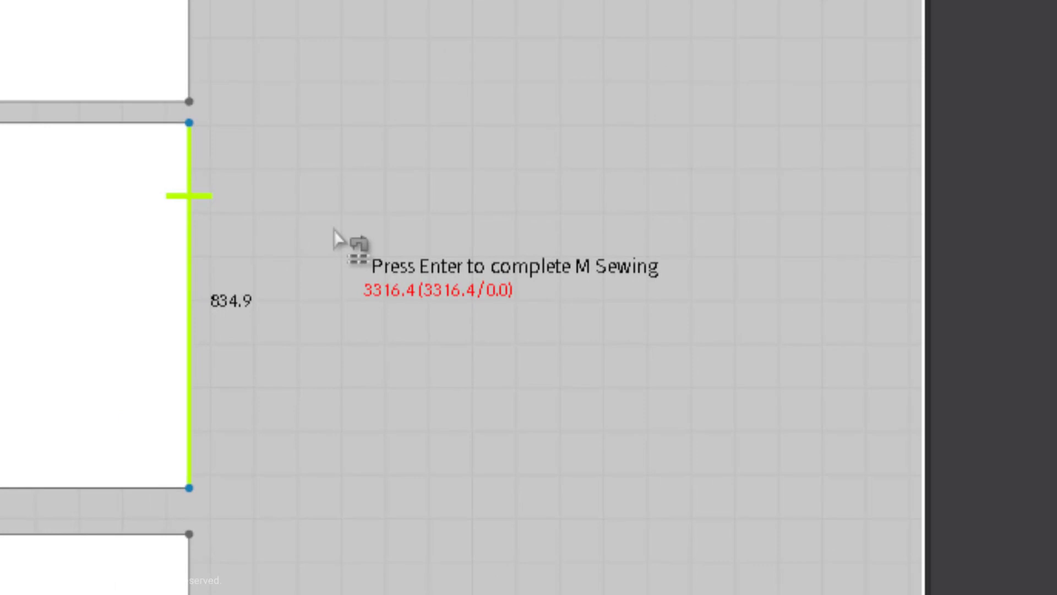
pyautogui.press('Return')
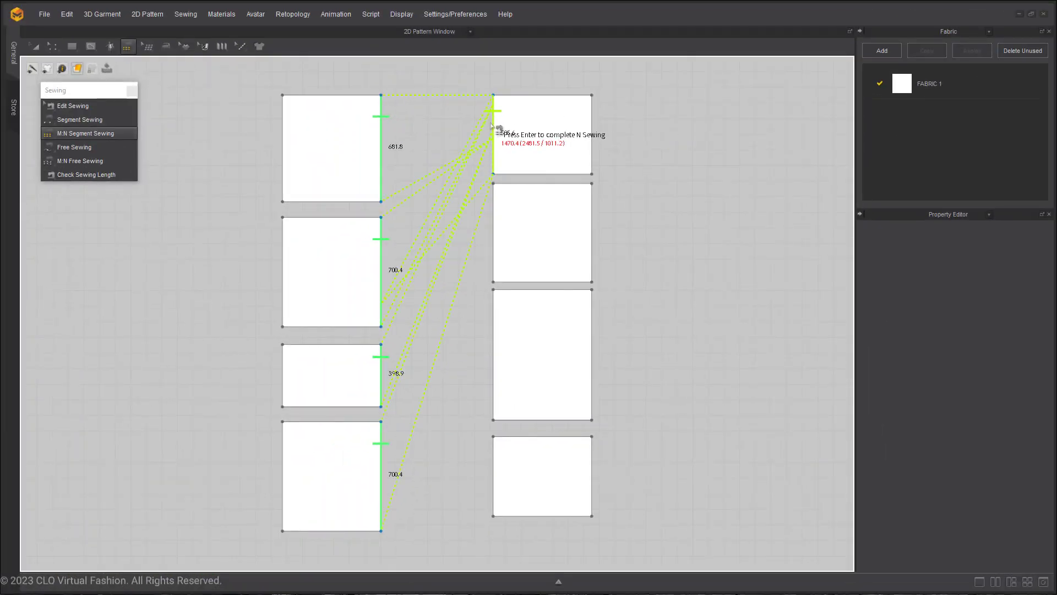
# - Pick the left edges of the remaining three right-column rectangles, from top to bottom, as the N side and complete the seam
pyautogui.click(491, 217)
pyautogui.click(493, 311)
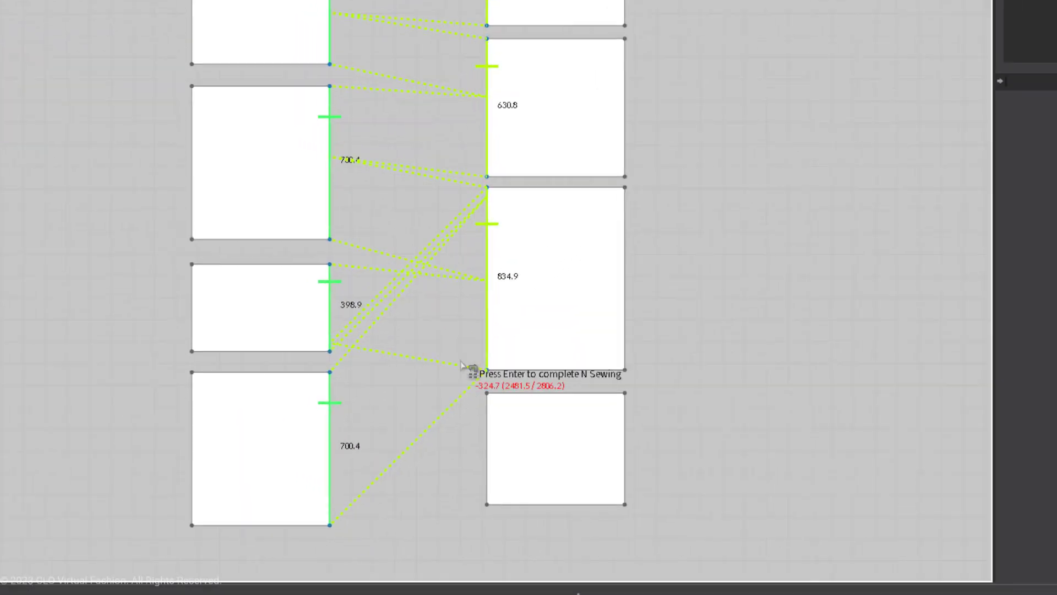
pyautogui.click(488, 424)
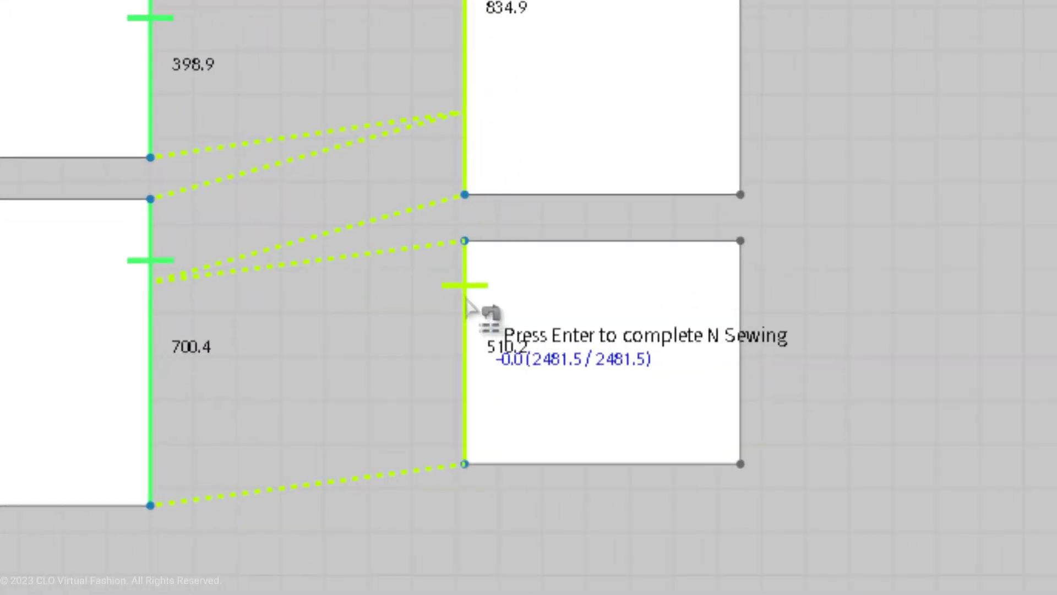
pyautogui.press('Return')
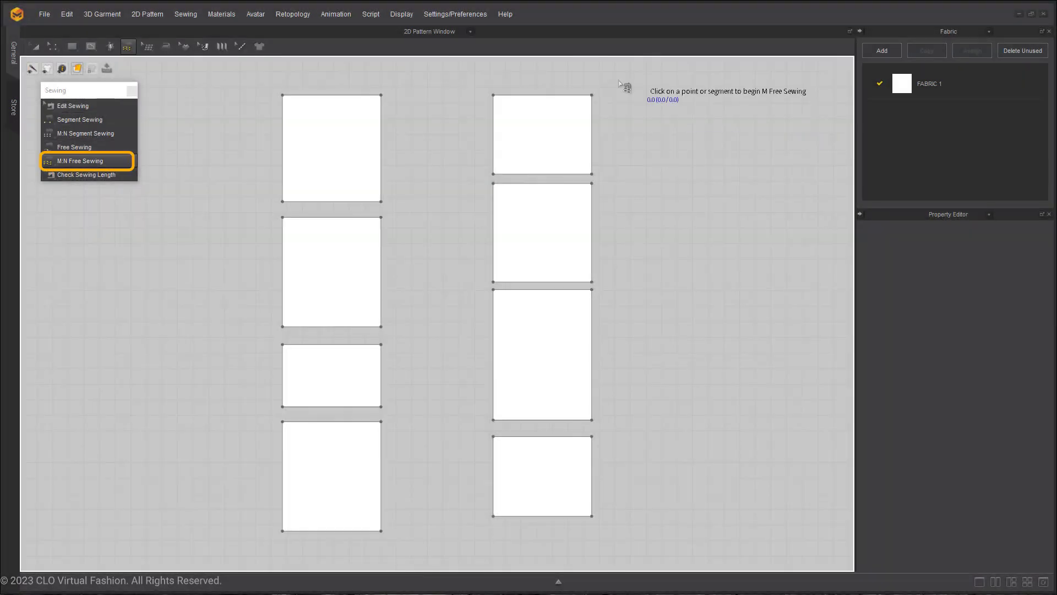
# - With M:N Free Sewing, trace the right edges of the four left-column rectangles corner to corner, from top to bottom, as the M side
pyautogui.click(381, 96)
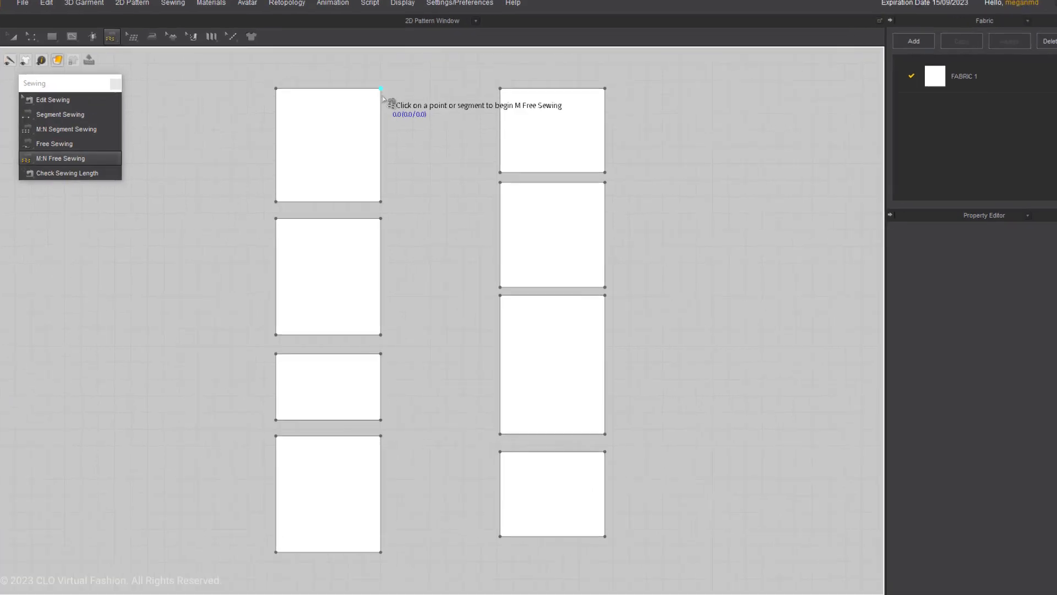
pyautogui.click(380, 202)
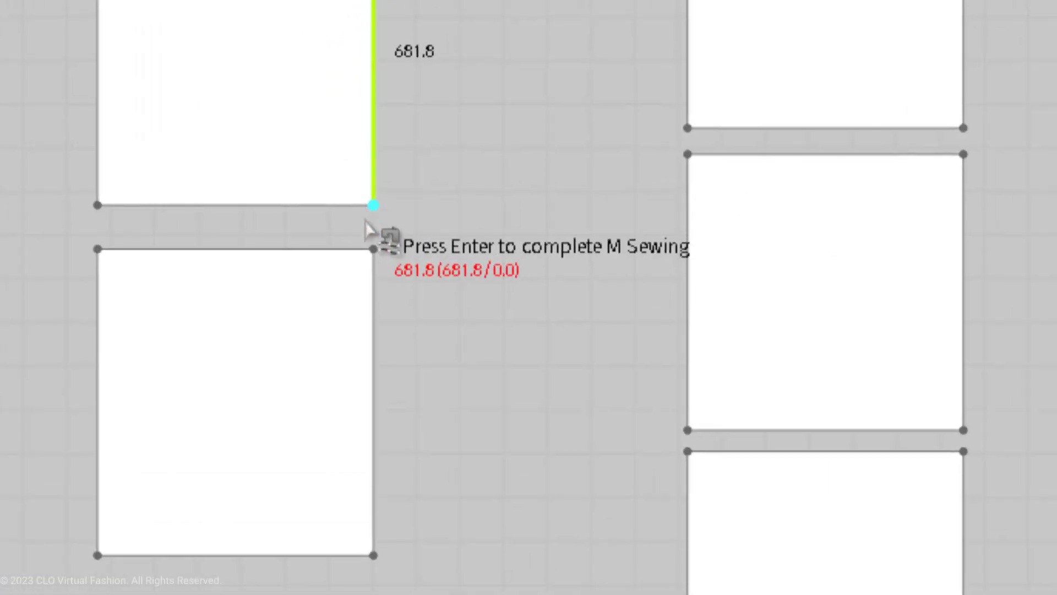
pyautogui.click(373, 249)
pyautogui.click(373, 554)
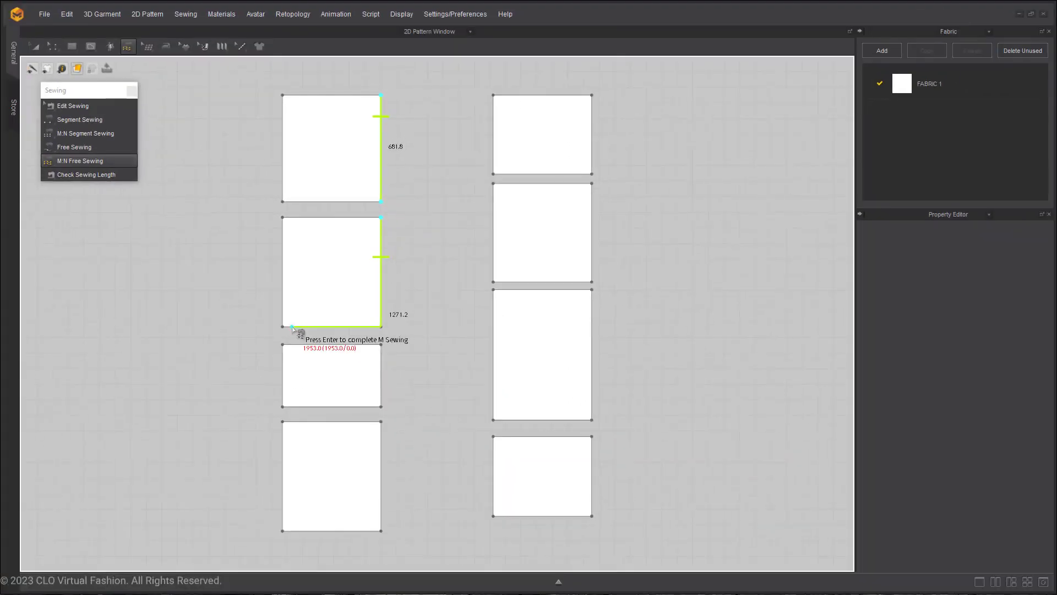
pyautogui.click(381, 345)
pyautogui.click(381, 407)
pyautogui.click(381, 421)
pyautogui.click(382, 531)
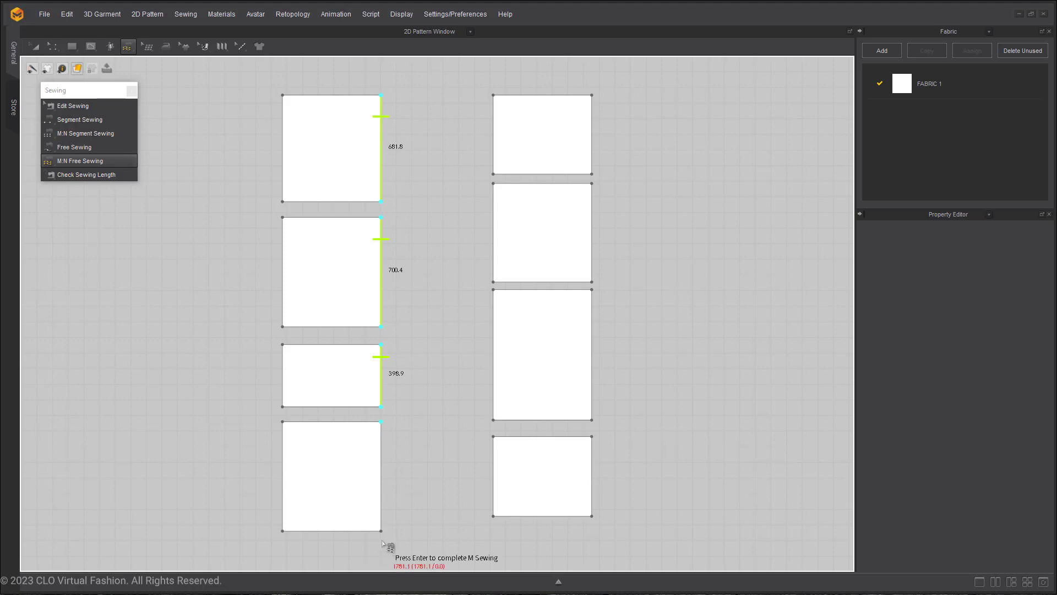
pyautogui.press('Return')
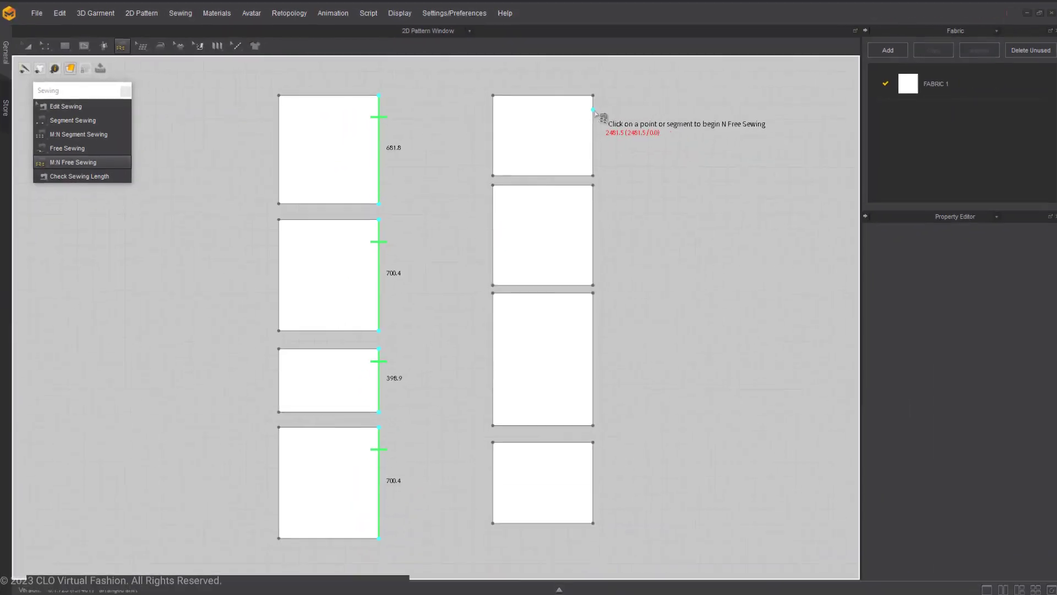
# - Trace the left edges of the four right-column rectangles from top to bottom as the N side and complete the free-sewn seam
pyautogui.click(493, 96)
pyautogui.click(493, 173)
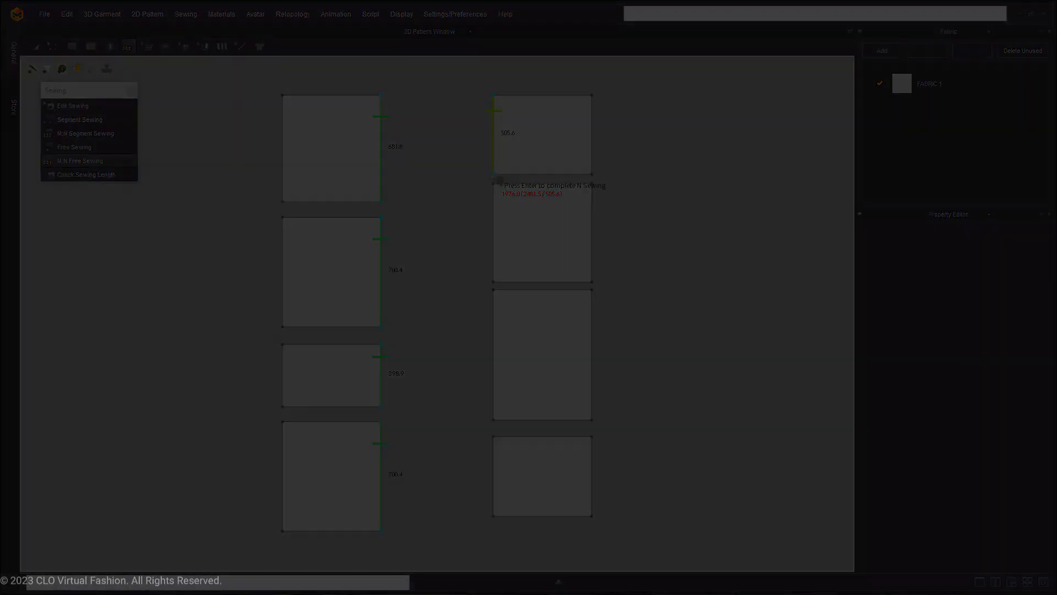
pyautogui.click(494, 184)
pyautogui.click(494, 282)
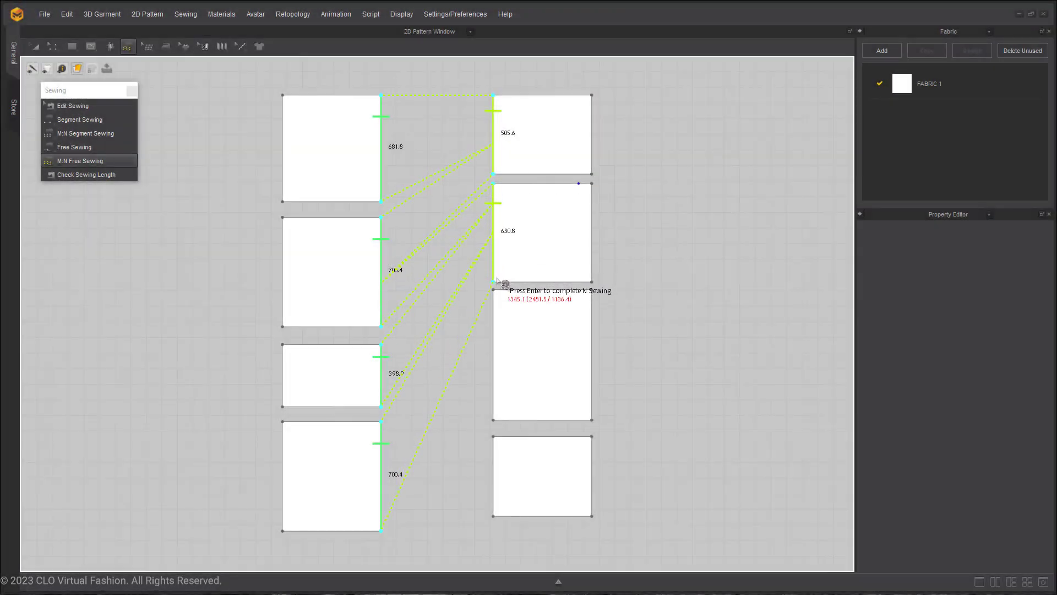
pyautogui.click(493, 289)
pyautogui.click(493, 420)
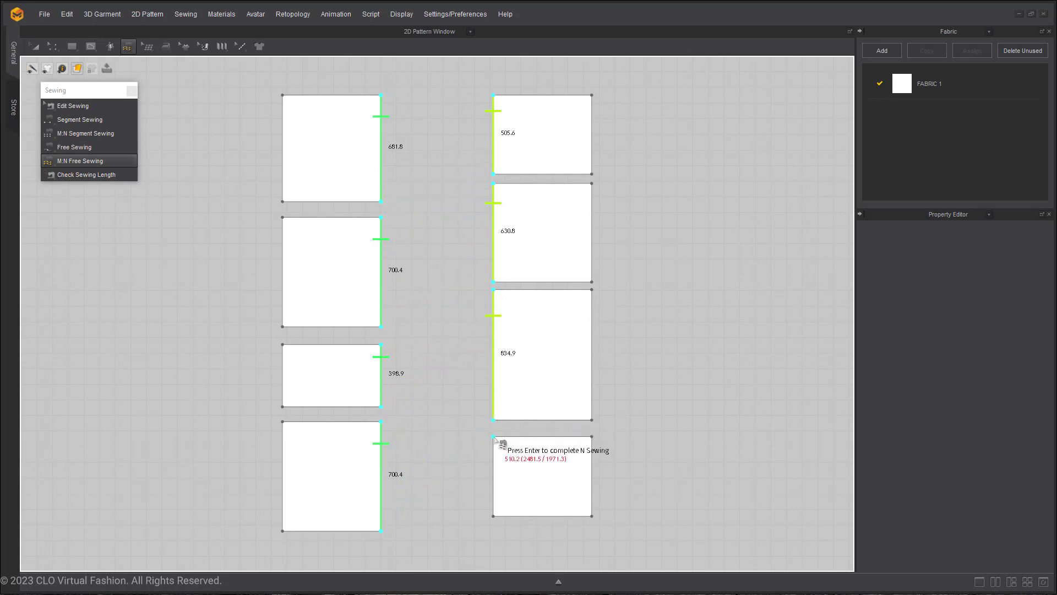
pyautogui.click(493, 436)
pyautogui.click(493, 515)
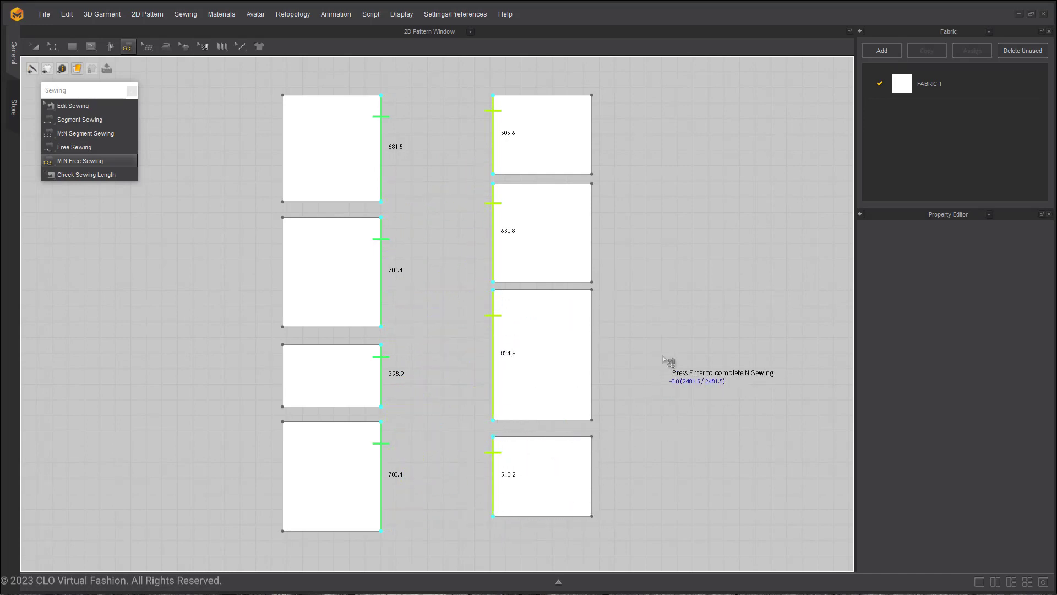
pyautogui.press('Return')
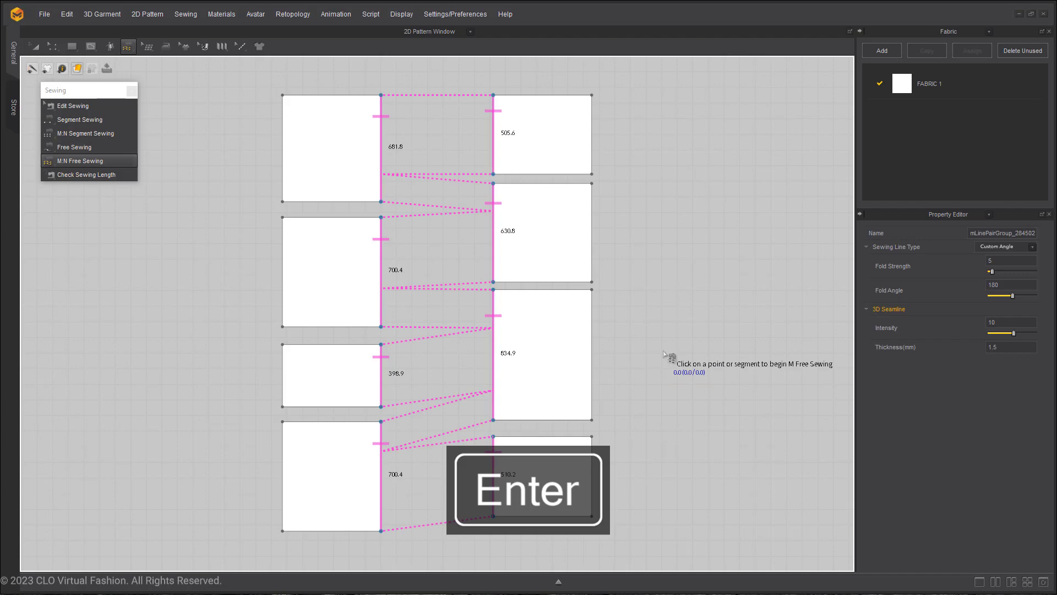